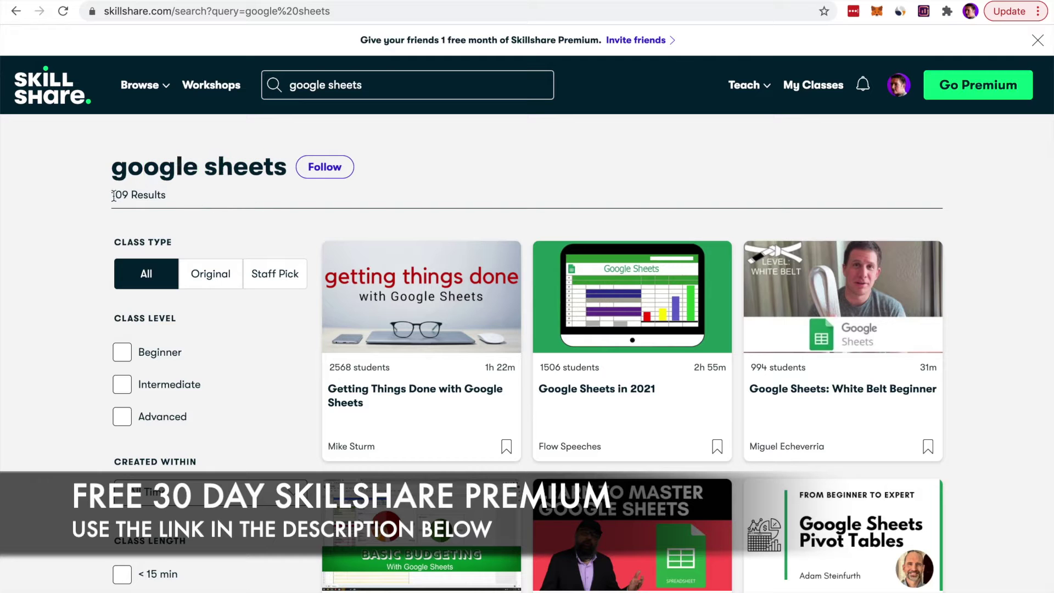
Enter 1 in A4 and fill it down column A to row 20.
{"action": "mouse_move", "coordinate": [621, 314]}
{"action": "scroll", "coordinate": [1010, 420], "scroll_direction": "down", "scroll_amount": 1}
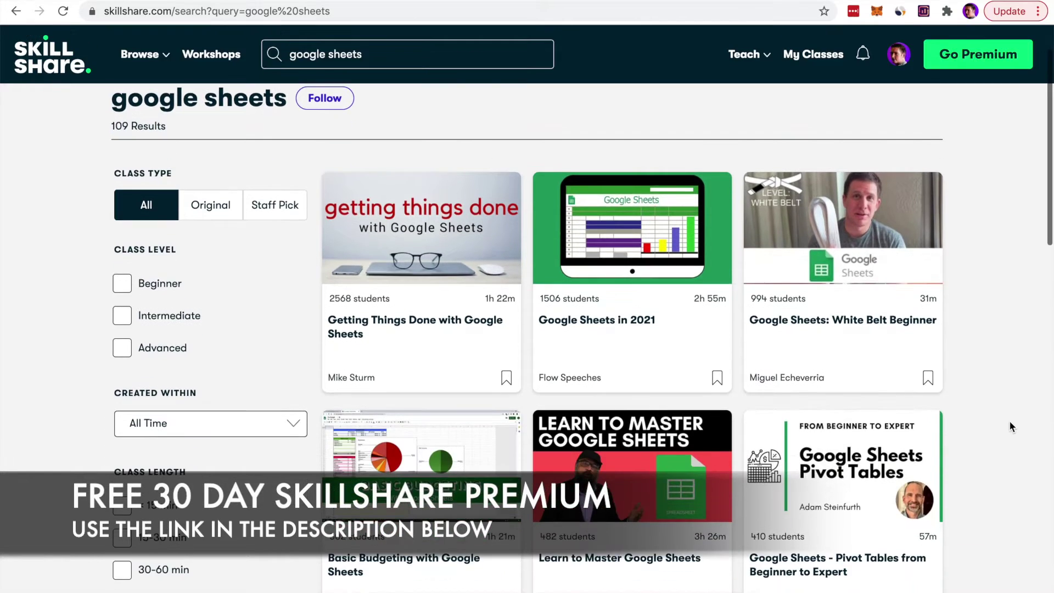
{"action": "scroll", "coordinate": [1016, 417], "scroll_direction": "down", "scroll_amount": 1}
{"action": "scroll", "coordinate": [1016, 417], "scroll_direction": "up", "scroll_amount": 2}
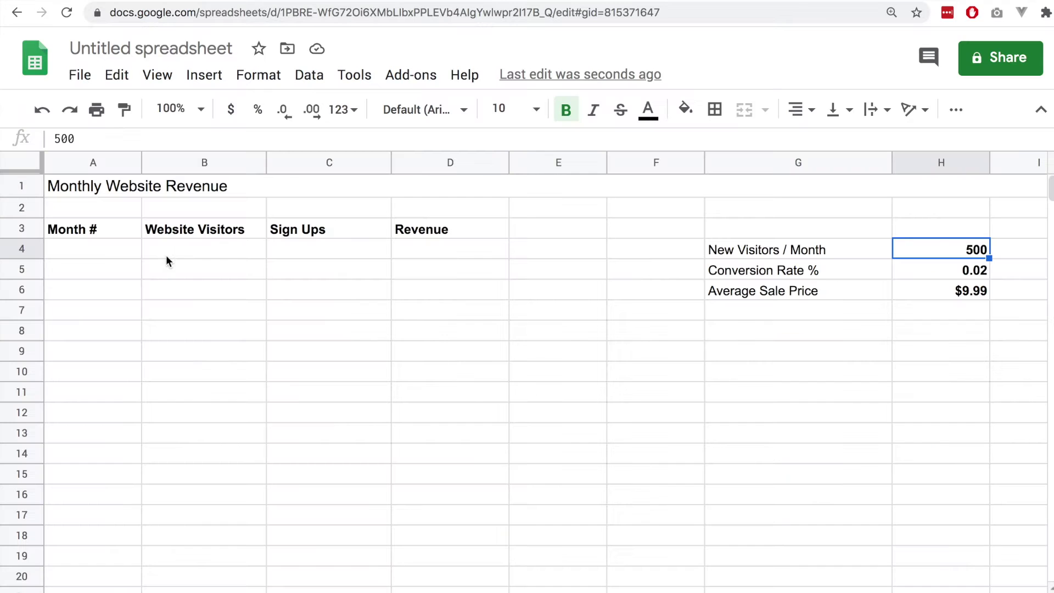
{"action": "left_click", "coordinate": [97, 252]}
{"action": "type", "text": "1"}
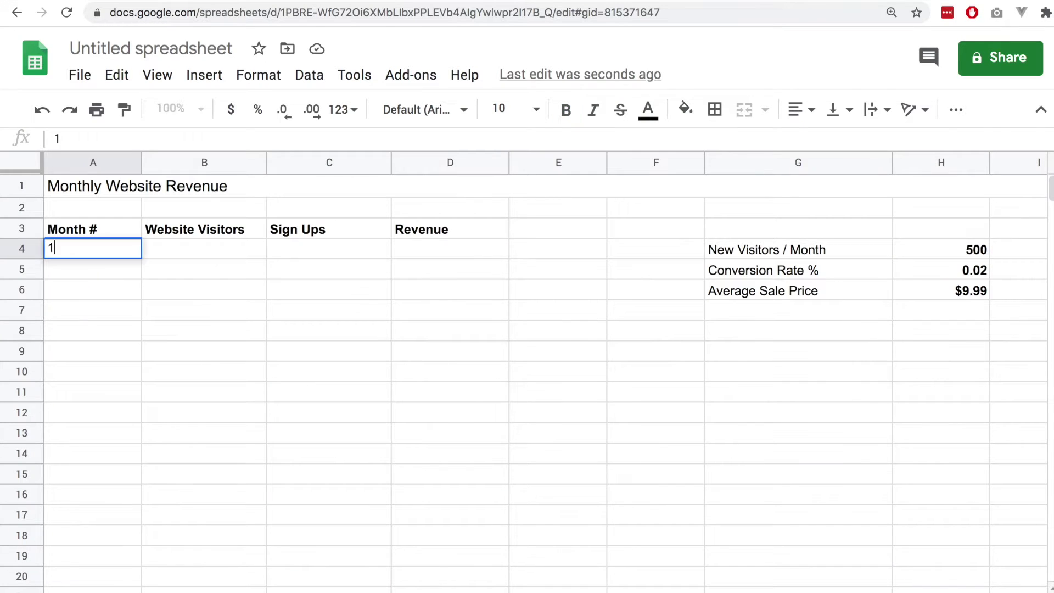
{"action": "key", "text": "Return"}
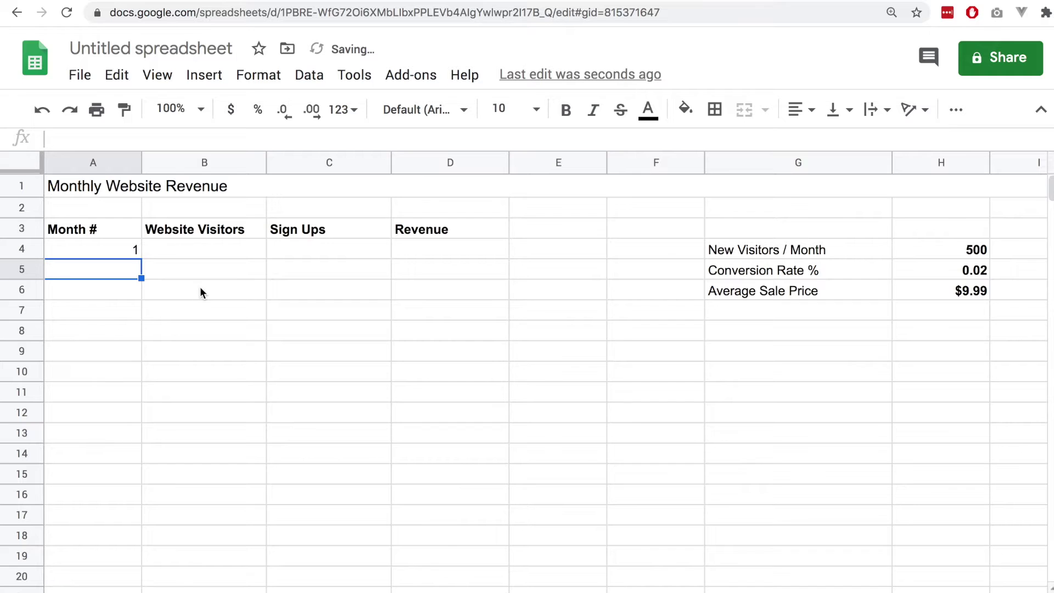
{"action": "left_click", "coordinate": [124, 252]}
{"action": "left_click_drag", "start_coordinate": [142, 258], "coordinate": [130, 577]}
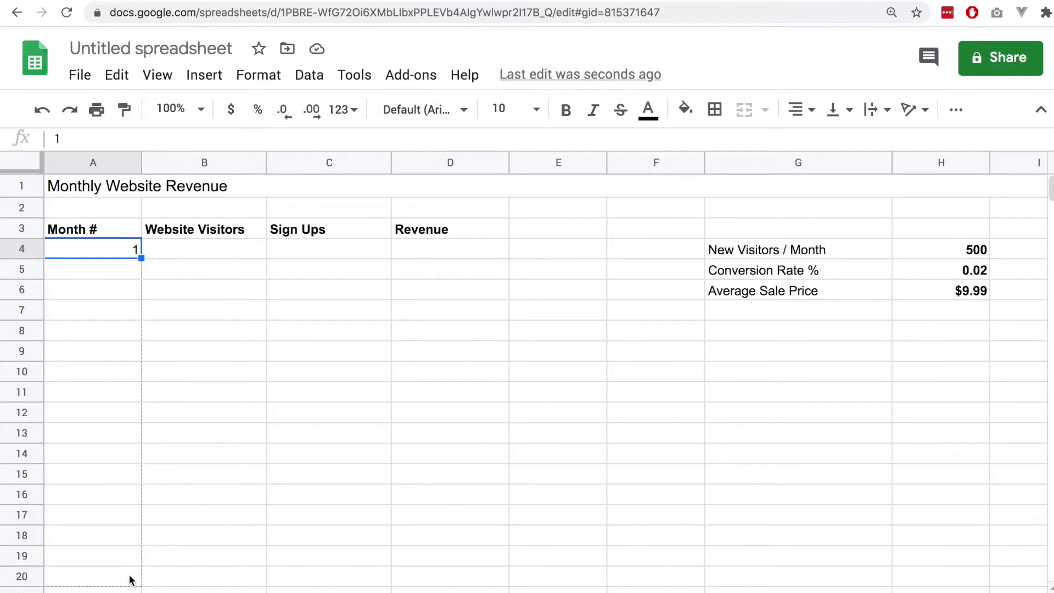
{"action": "left_click", "coordinate": [126, 254]}
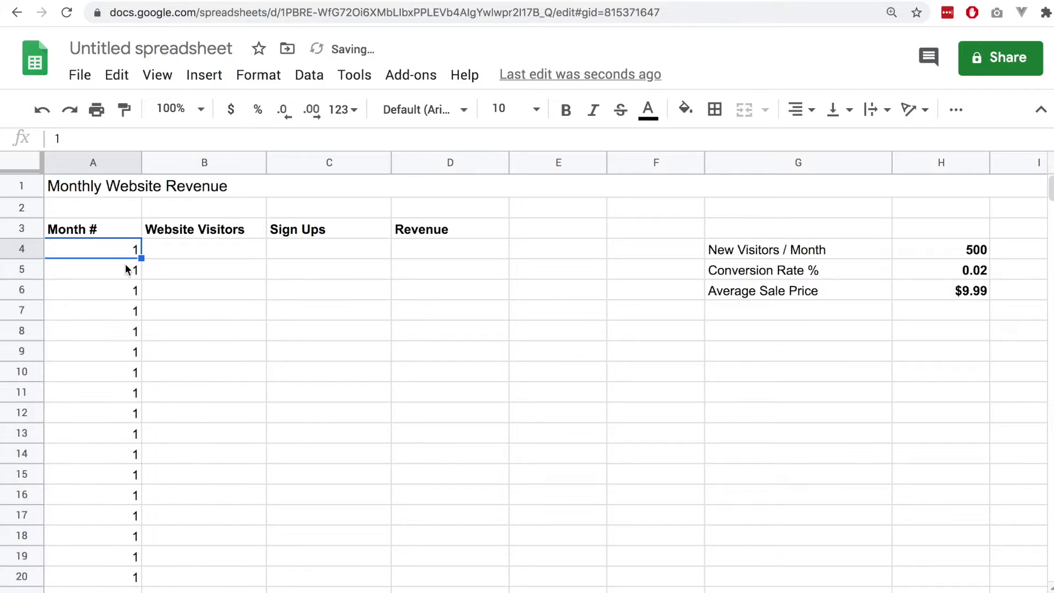
{"action": "left_click", "coordinate": [128, 269]}
{"action": "left_click", "coordinate": [124, 290]}
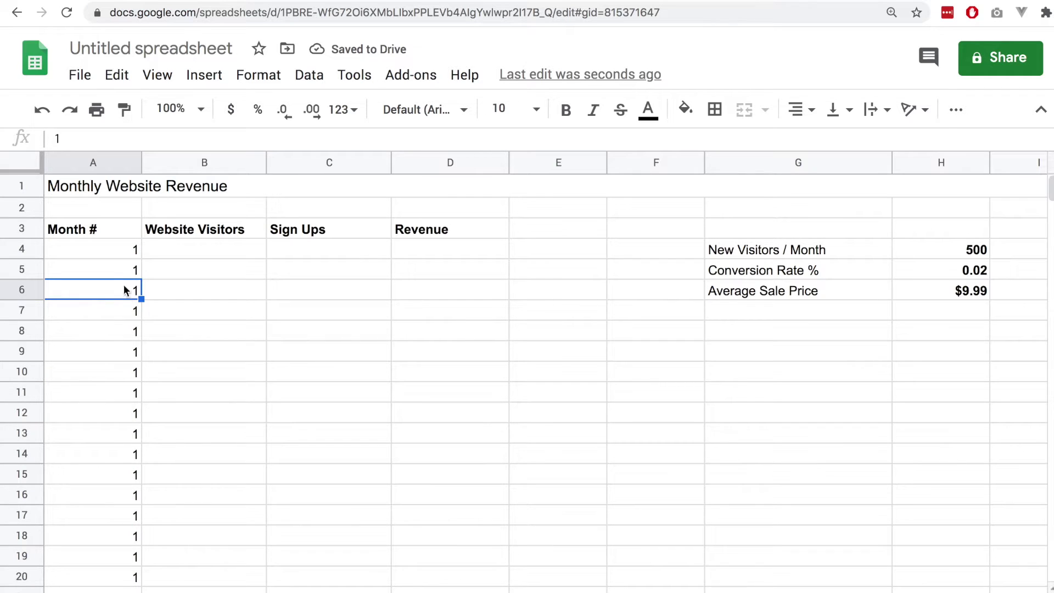
Replace A4 with 'Month 1', fill the series down, then undo both fills.
{"action": "left_click", "coordinate": [121, 255]}
{"action": "type", "text": "Mo"}
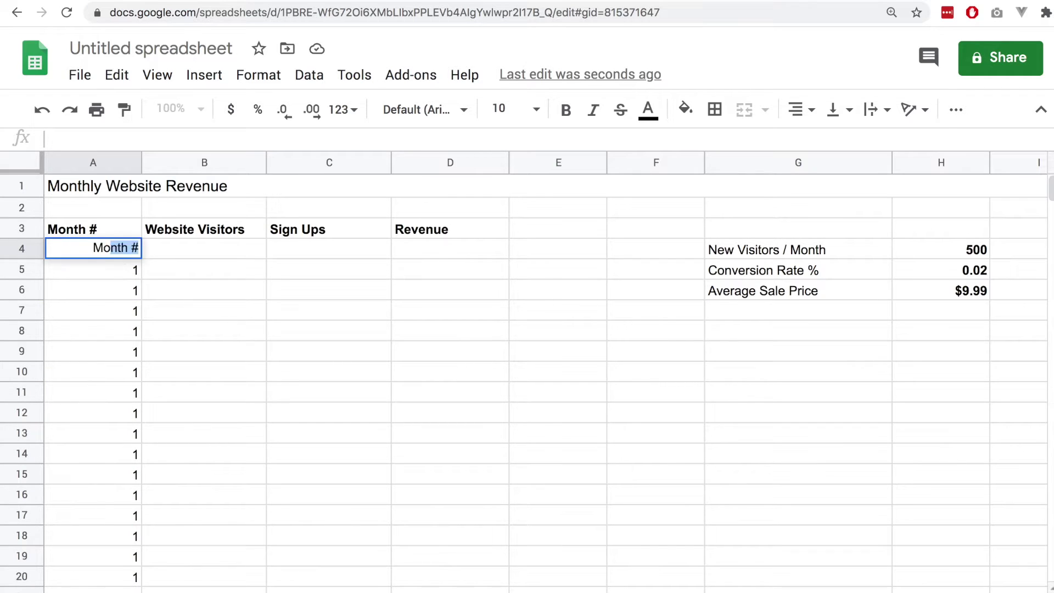
{"action": "type", "text": "nth 1"}
{"action": "key", "text": "Return"}
{"action": "left_click", "coordinate": [120, 251]}
{"action": "left_click_drag", "start_coordinate": [142, 258], "coordinate": [132, 576]}
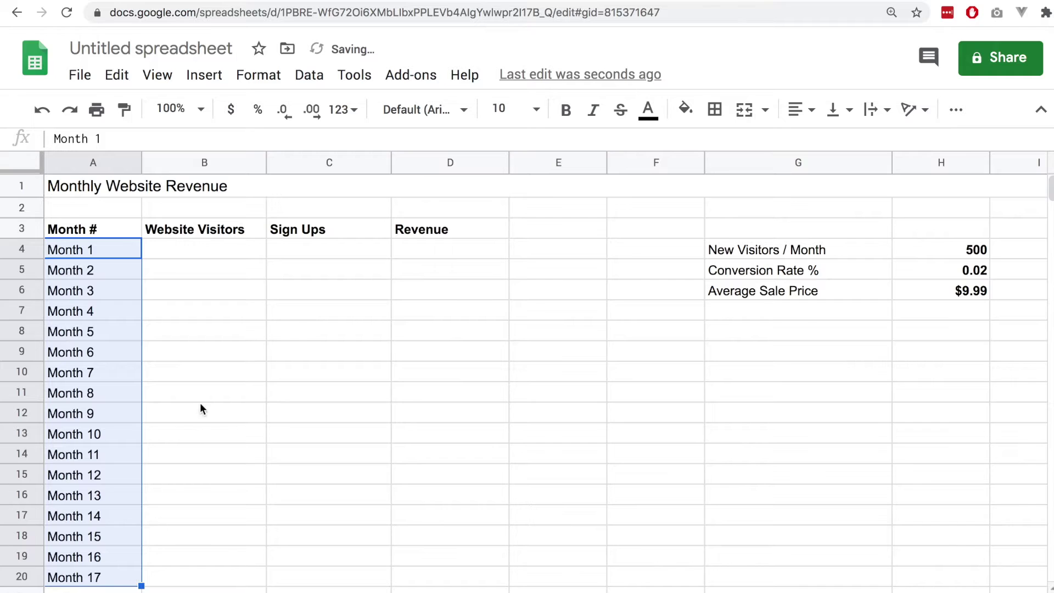
{"action": "left_click", "coordinate": [262, 295]}
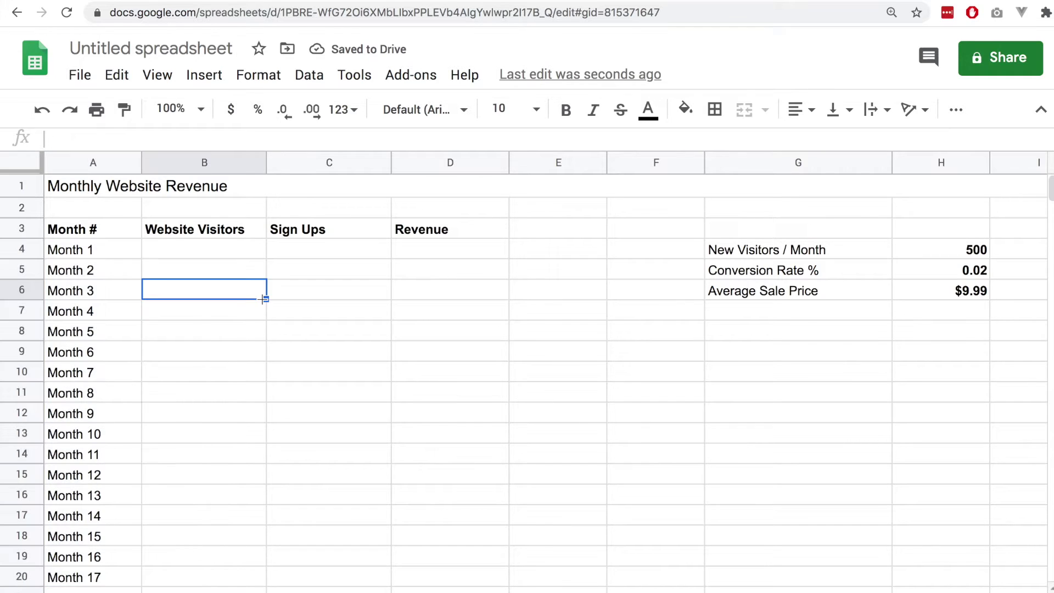
{"action": "key", "text": "ctrl+z"}
{"action": "key", "text": "ctrl+z"}
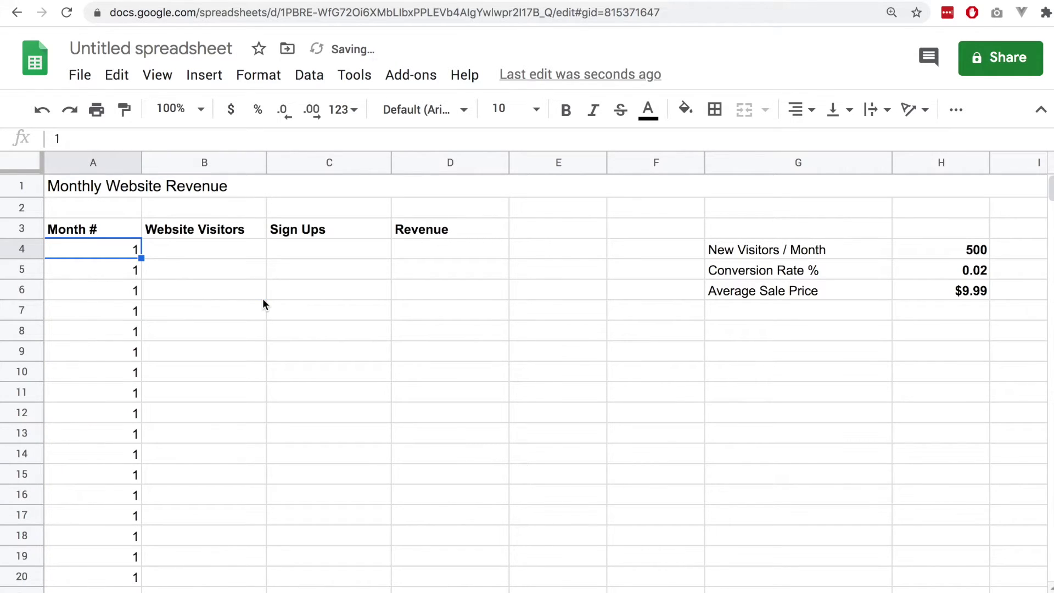
{"action": "key", "text": "ctrl+z"}
{"action": "key", "text": "ctrl+z"}
Re-enter 'Month 1' in A4 and fill the series down to A20, giving Month 1 through Month 17.
{"action": "type", "text": "Month 1"}
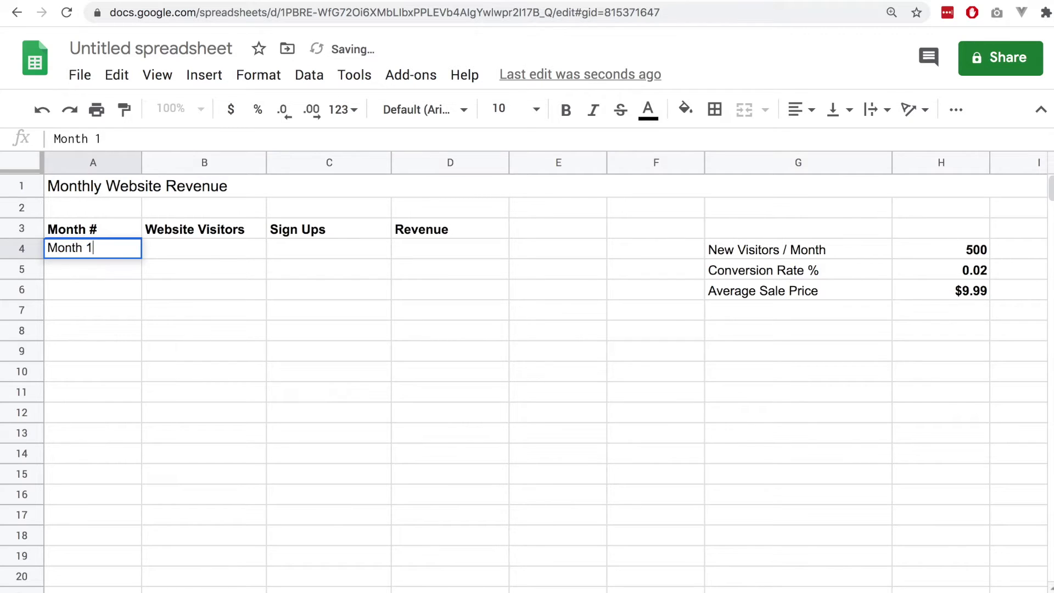
{"action": "key", "text": "Return"}
{"action": "left_click", "coordinate": [93, 249]}
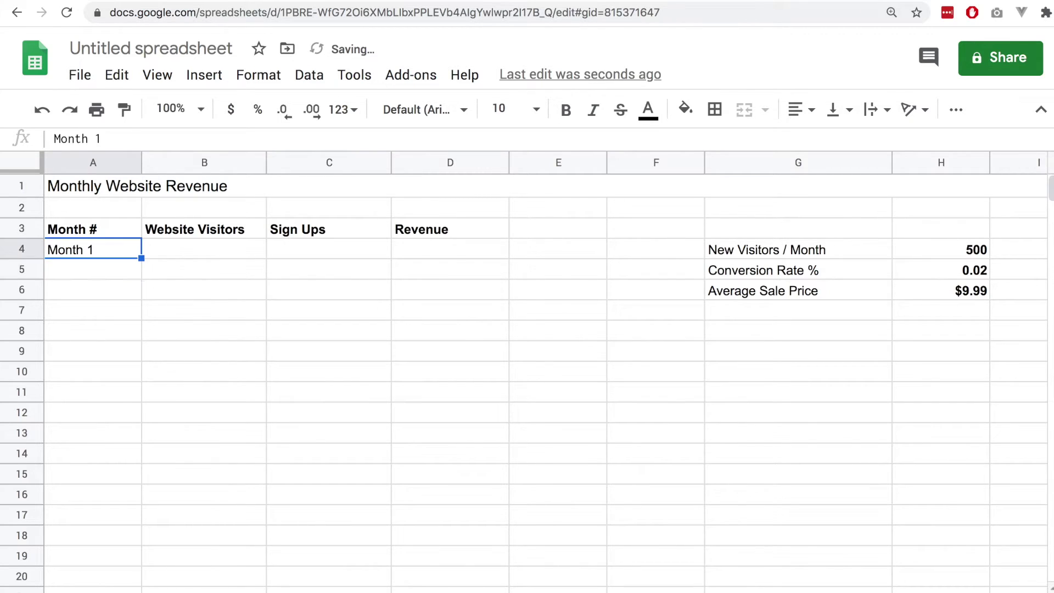
{"action": "left_click_drag", "start_coordinate": [142, 259], "coordinate": [141, 585]}
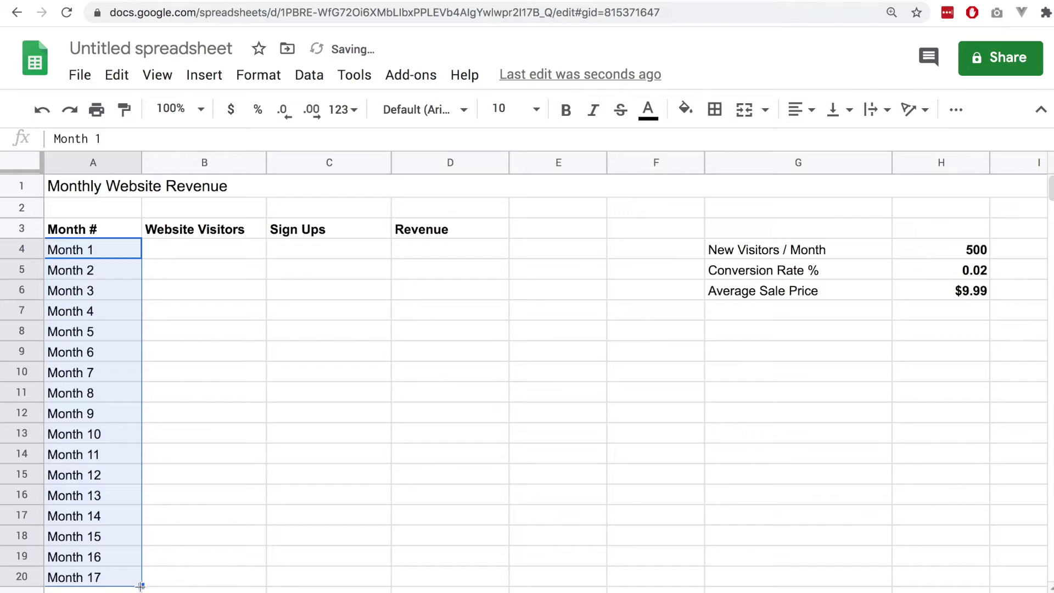
{"action": "left_click", "coordinate": [273, 371]}
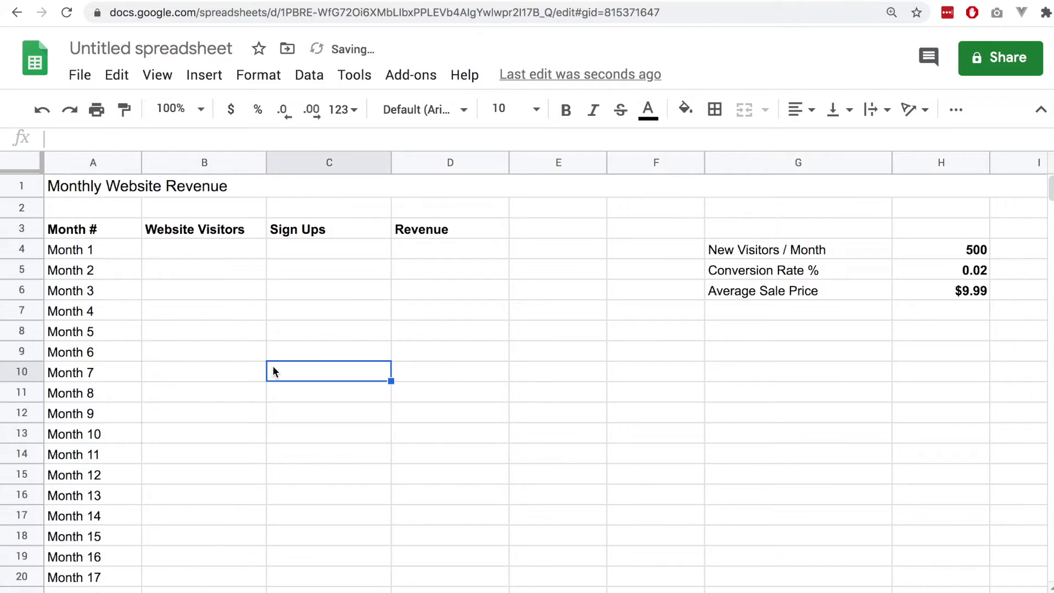
{"action": "left_click", "coordinate": [98, 251]}
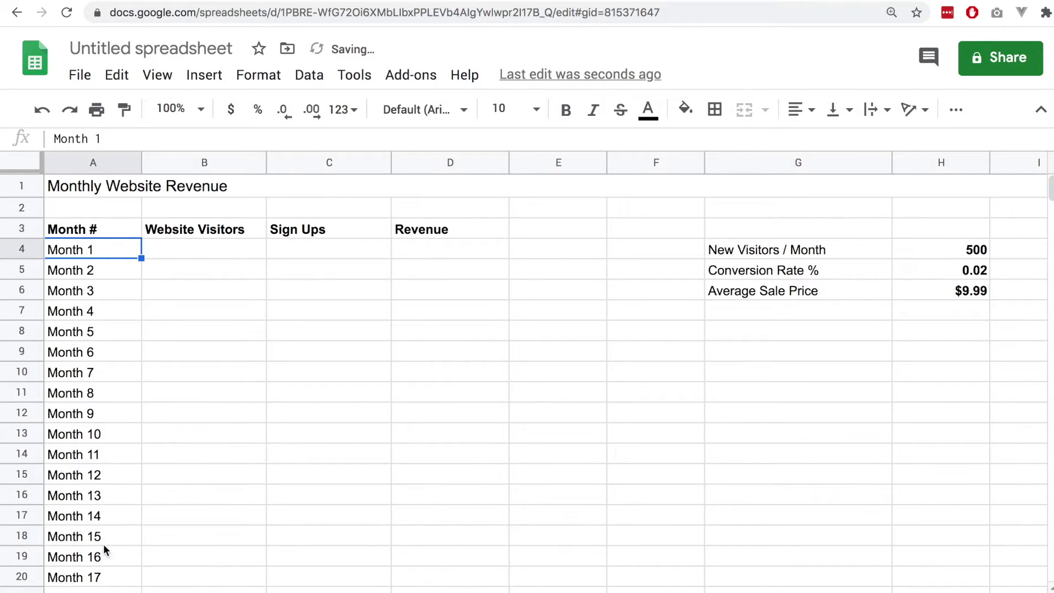
{"action": "left_click", "coordinate": [213, 251]}
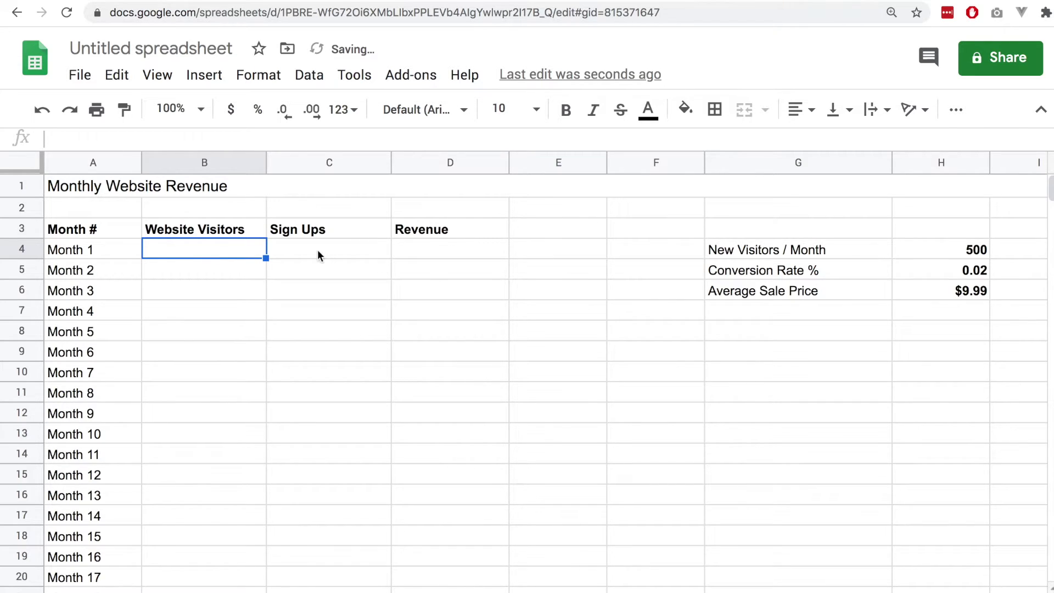
Enter =H4 in B4 so Month 1 visitors show 500.
{"action": "type", "text": "="}
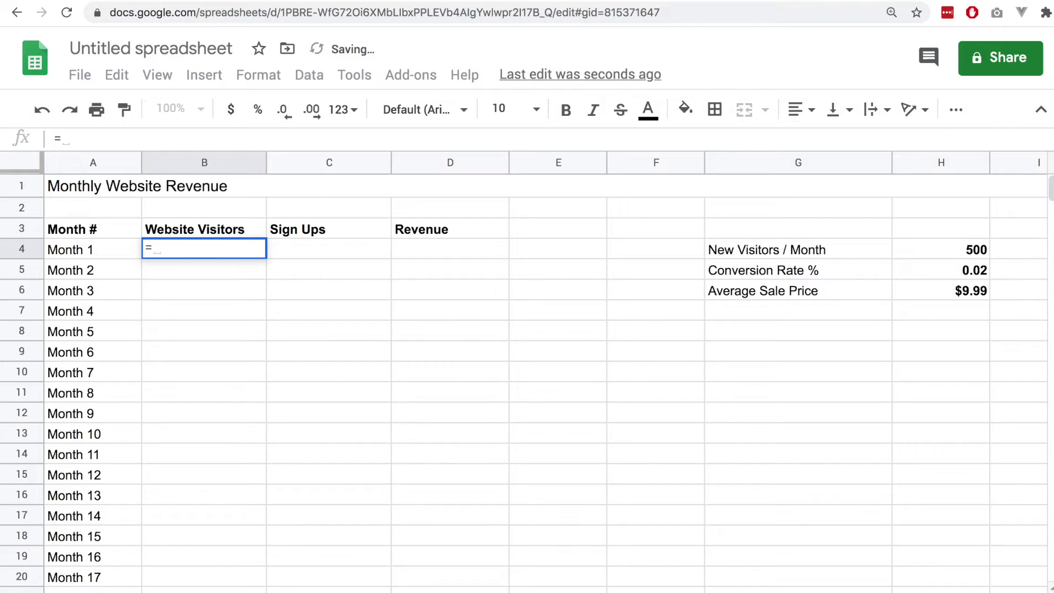
{"action": "left_click", "coordinate": [969, 254]}
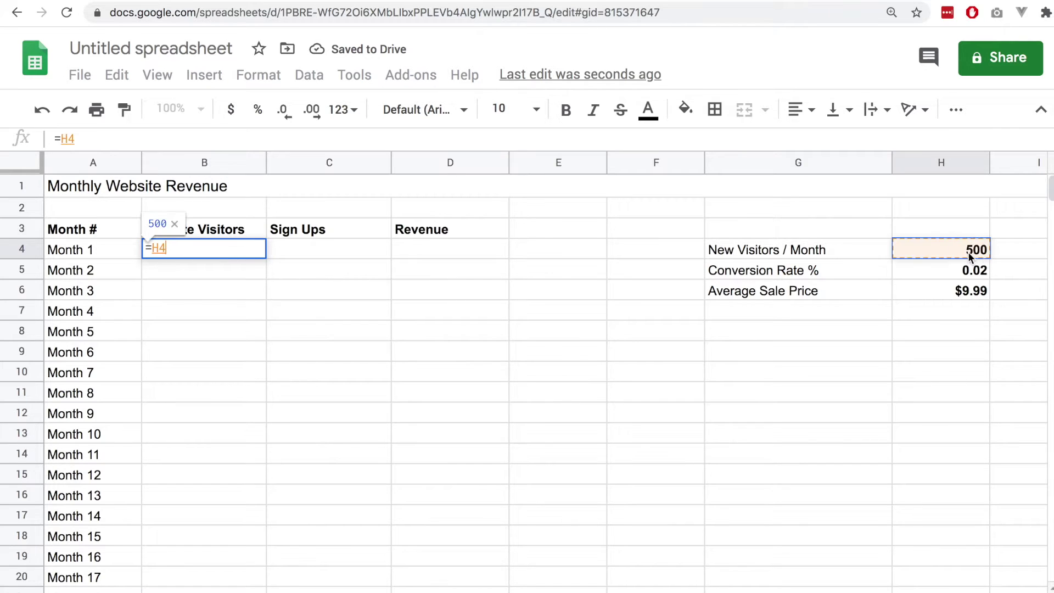
{"action": "key", "text": "Return"}
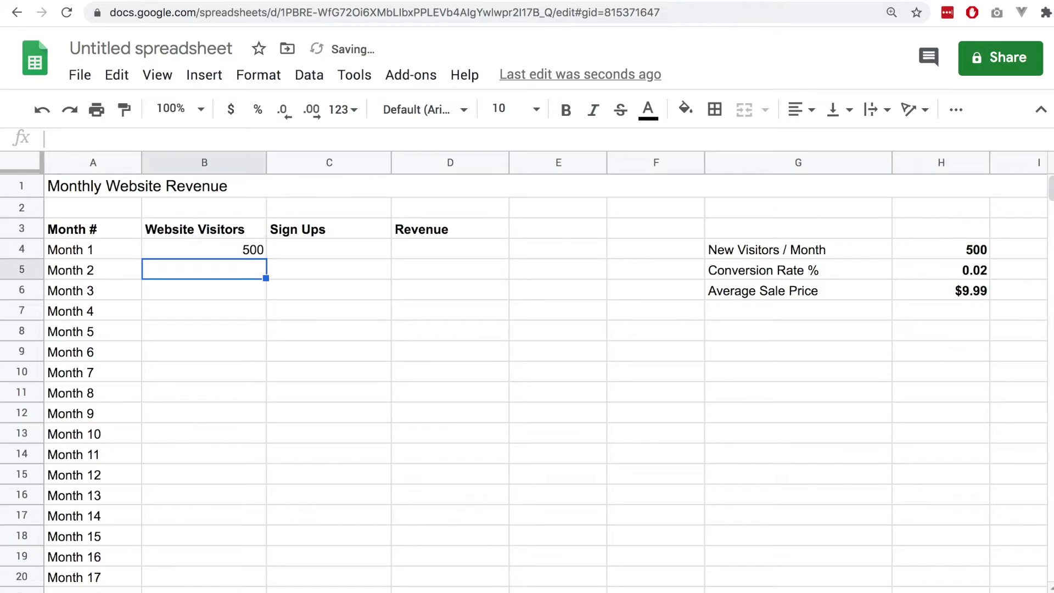
Enter =SUM(B4*H5) in C4 so Month 1 sign-ups show 10.
{"action": "left_click", "coordinate": [350, 247]}
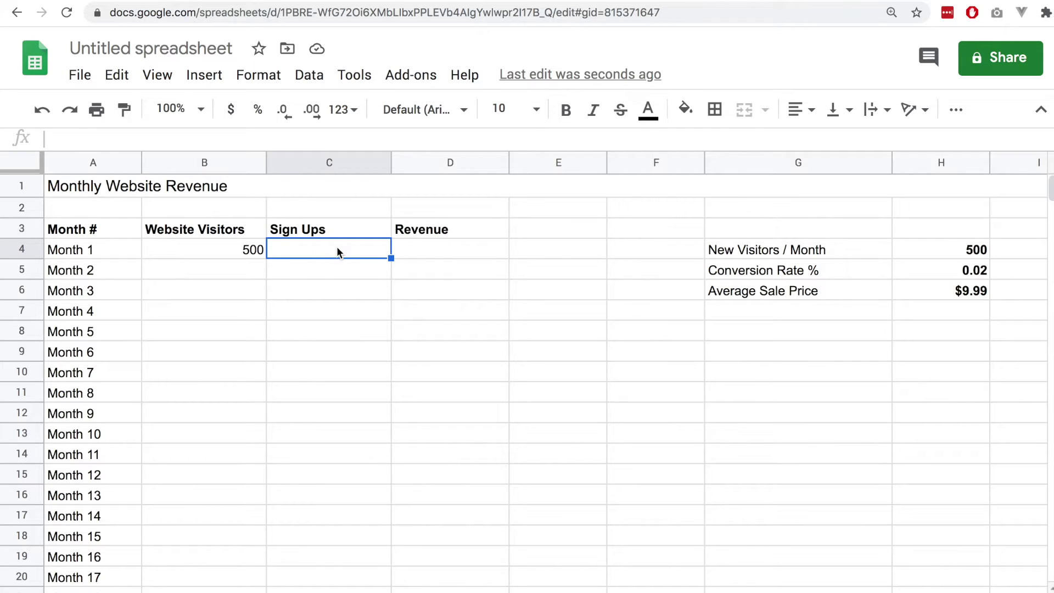
{"action": "type", "text": "=SUM("}
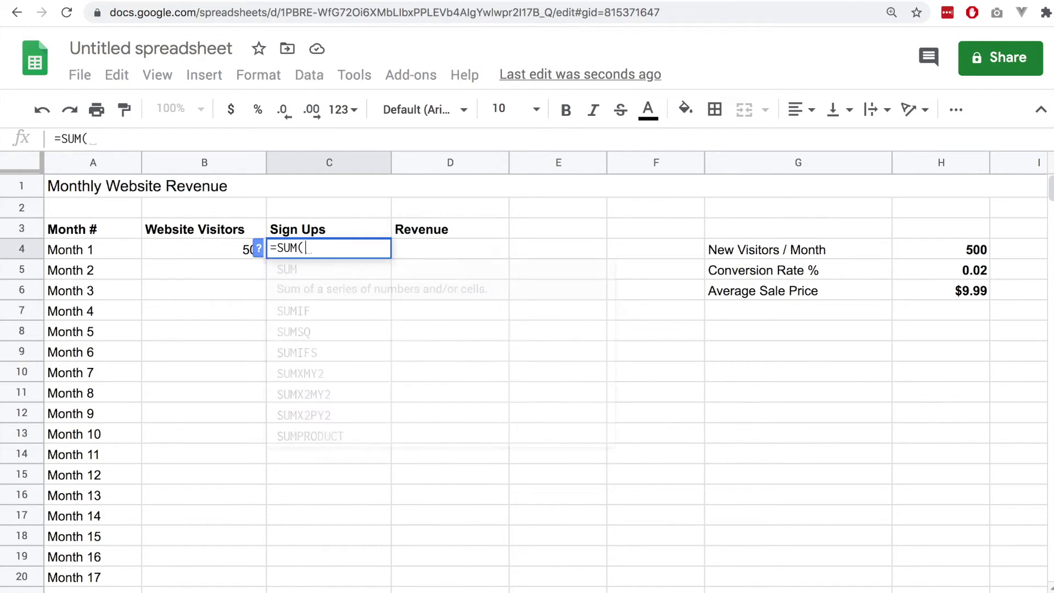
{"action": "left_click", "coordinate": [205, 254]}
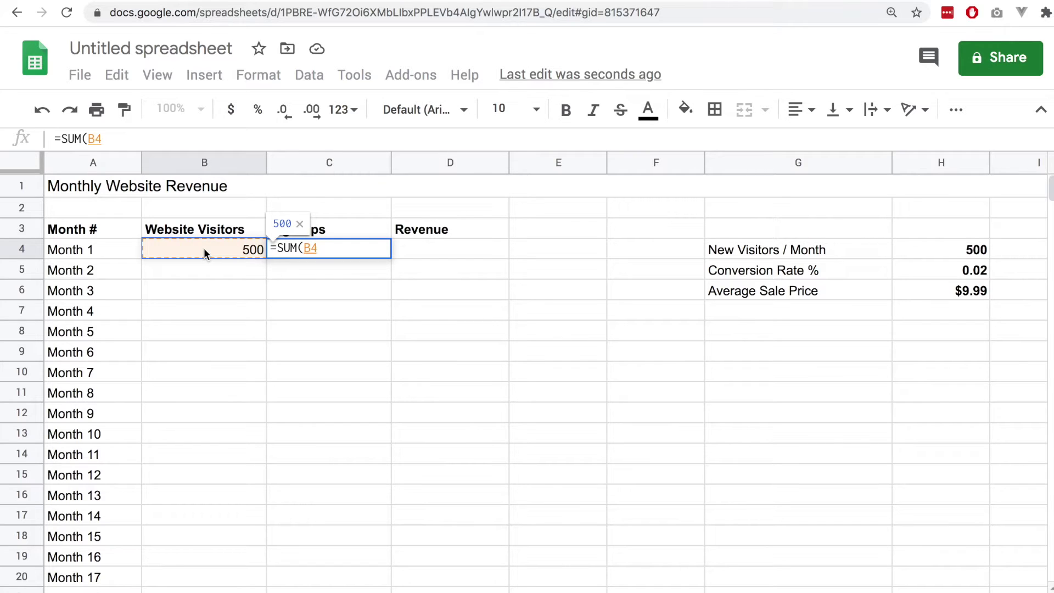
{"action": "type", "text": "*"}
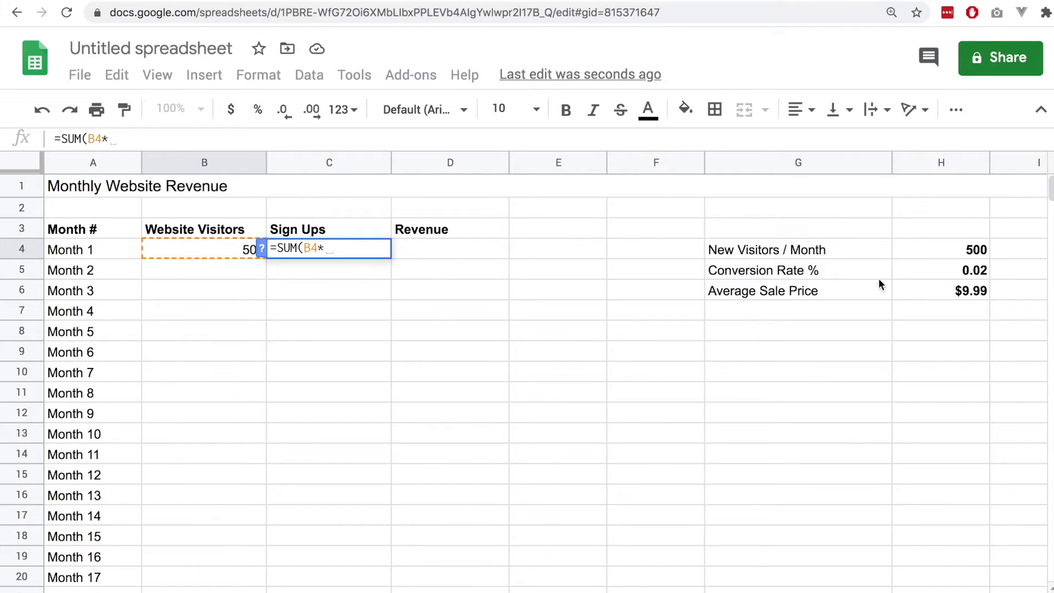
{"action": "left_click", "coordinate": [945, 270]}
{"action": "type", "text": ")"}
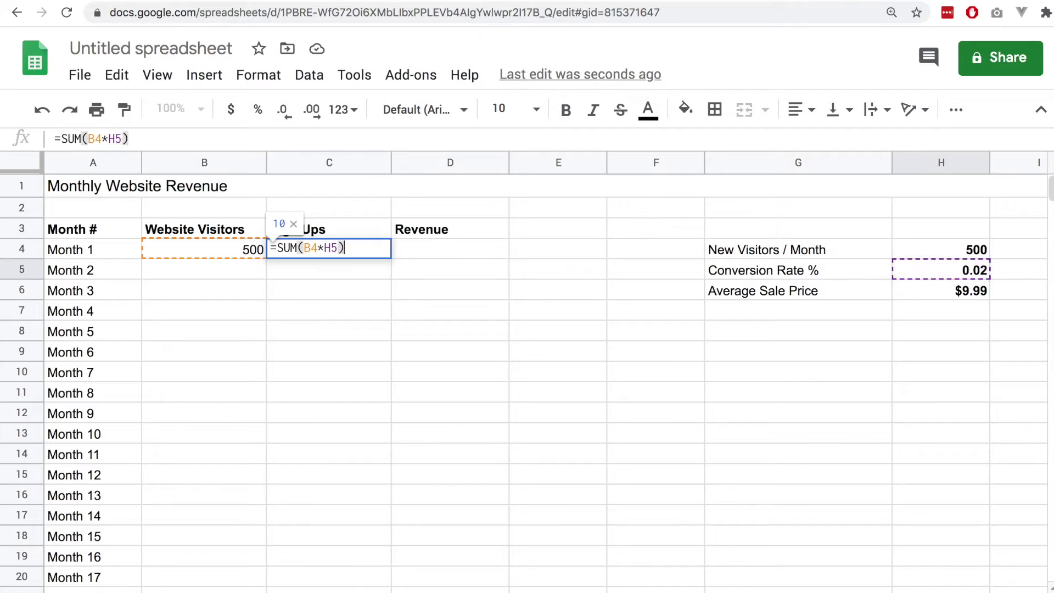
{"action": "key", "text": "Return"}
{"action": "key", "text": "Up"}
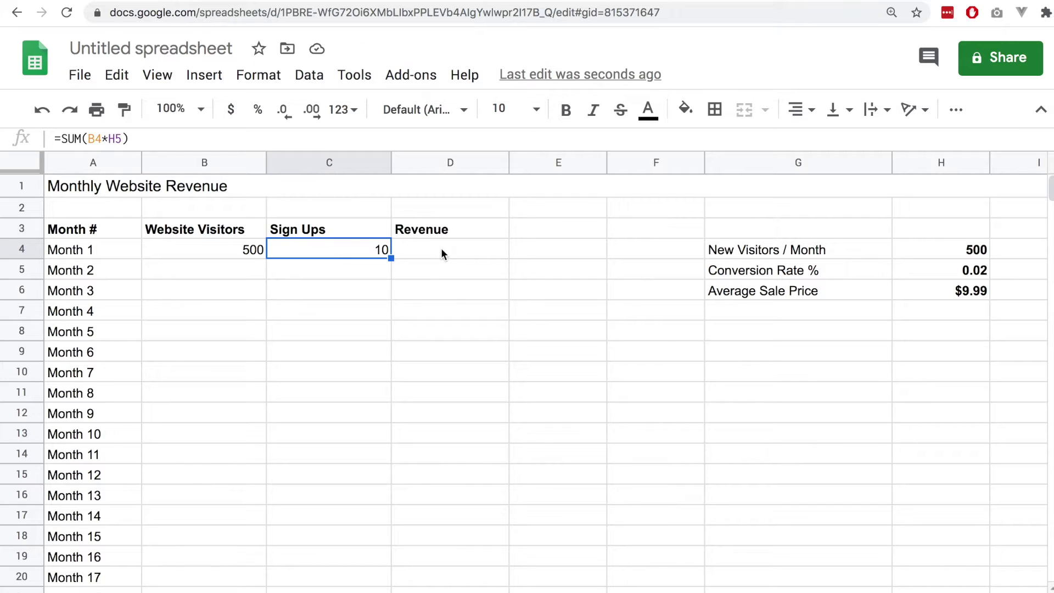
Rename the Sign Ups header in column C to 'Sales'.
{"action": "left_click", "coordinate": [333, 235]}
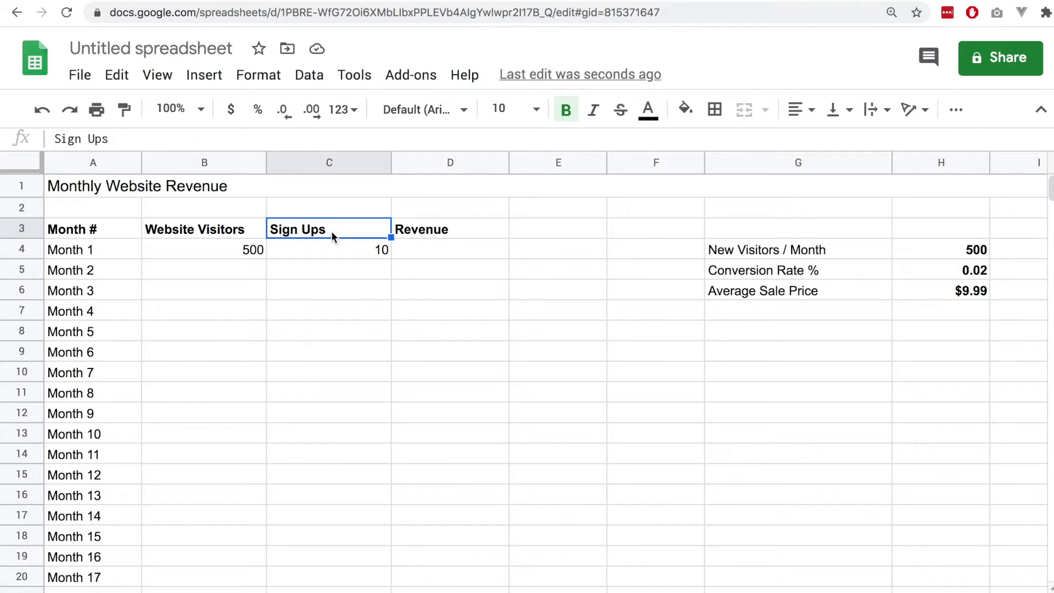
{"action": "type", "text": "Sales"}
{"action": "key", "text": "Return"}
{"action": "key", "text": "Up"}
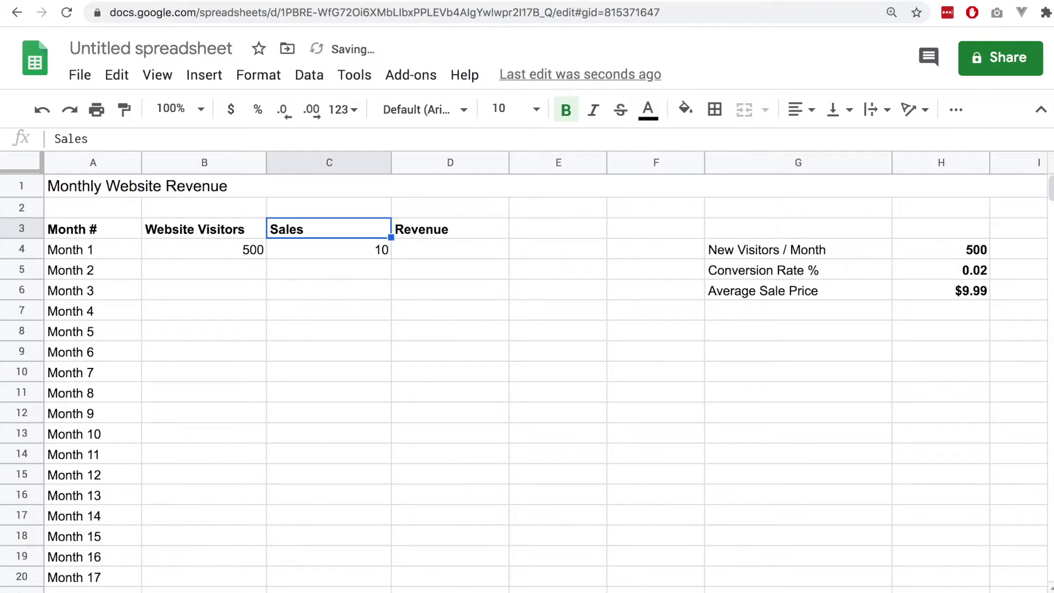
{"action": "key", "text": "Right"}
{"action": "key", "text": "Down"}
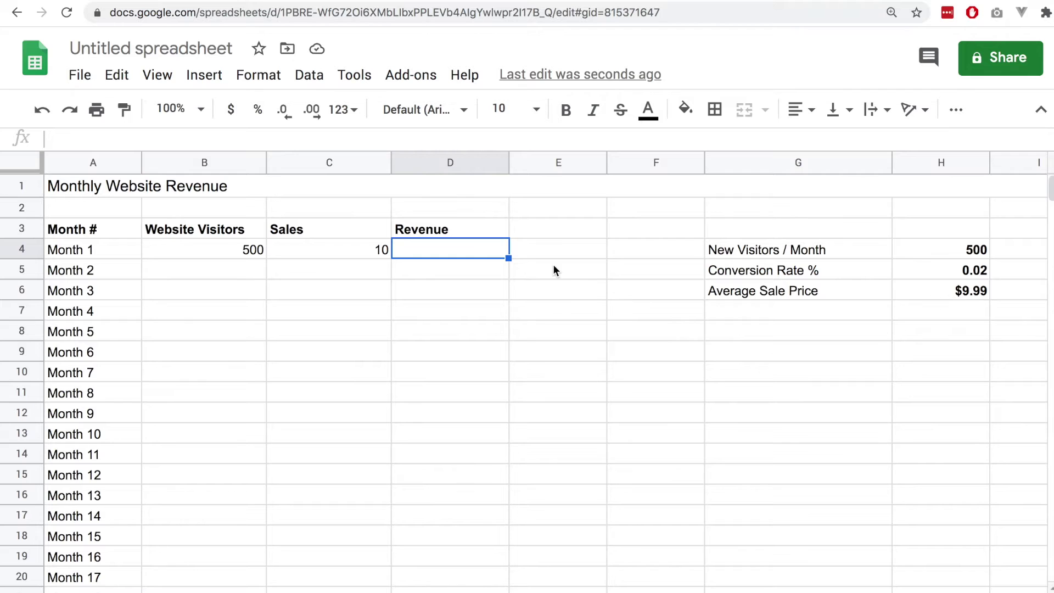
Enter =SUM(C4*H6) in D4 so Month 1 revenue shows $99.90.
{"action": "type", "text": "=SUM("}
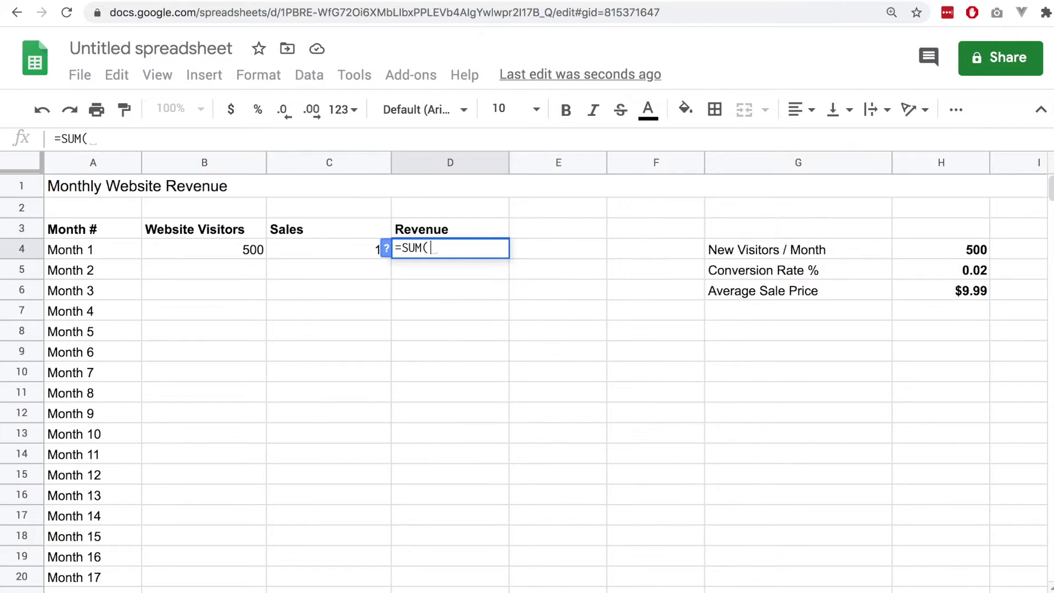
{"action": "left_click", "coordinate": [351, 253]}
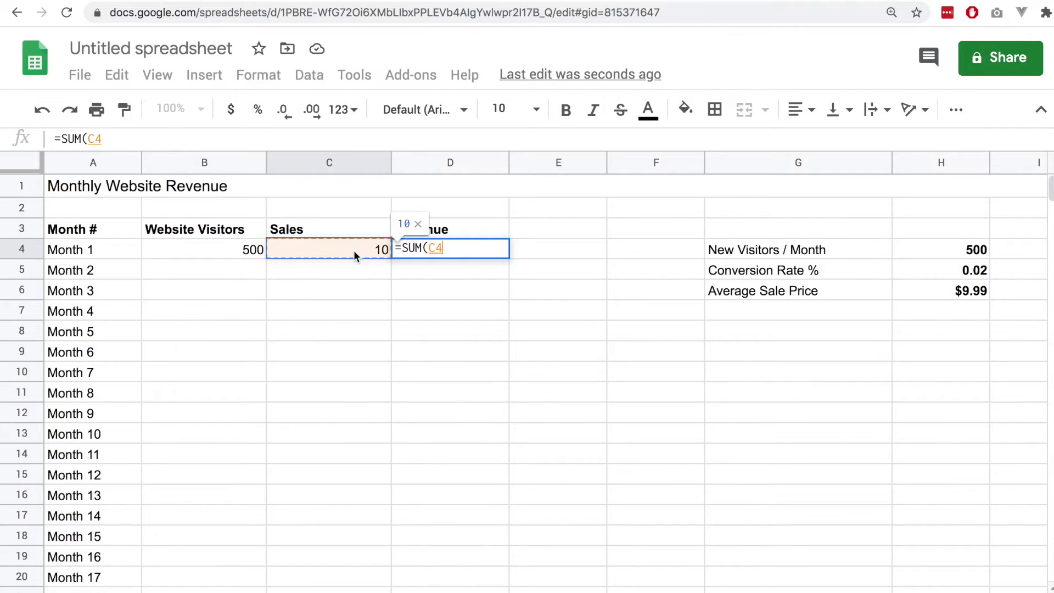
{"action": "type", "text": "*"}
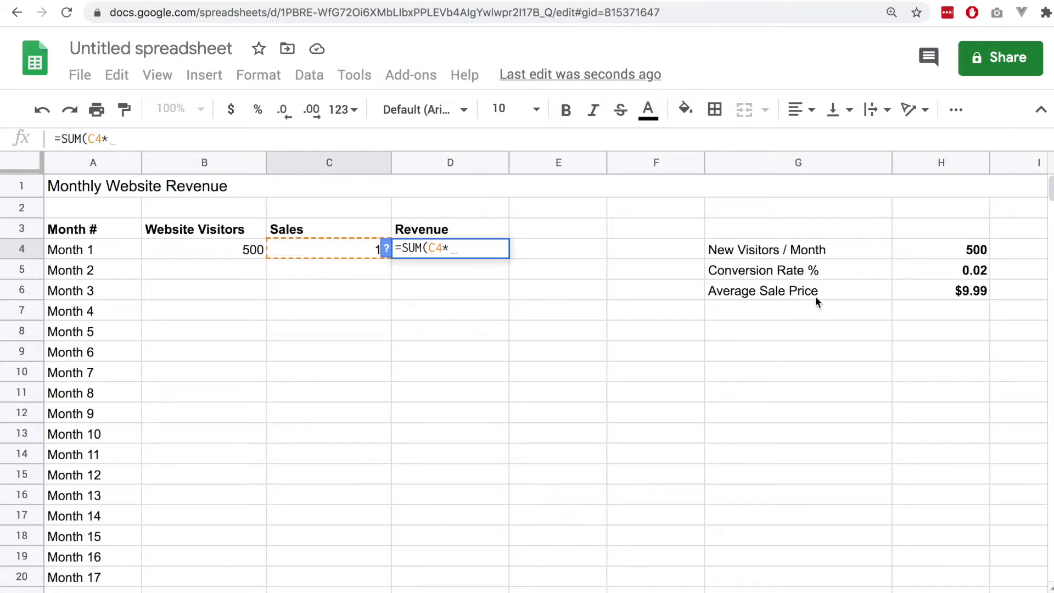
{"action": "left_click", "coordinate": [934, 296]}
{"action": "type", "text": ")"}
{"action": "key", "text": "Return"}
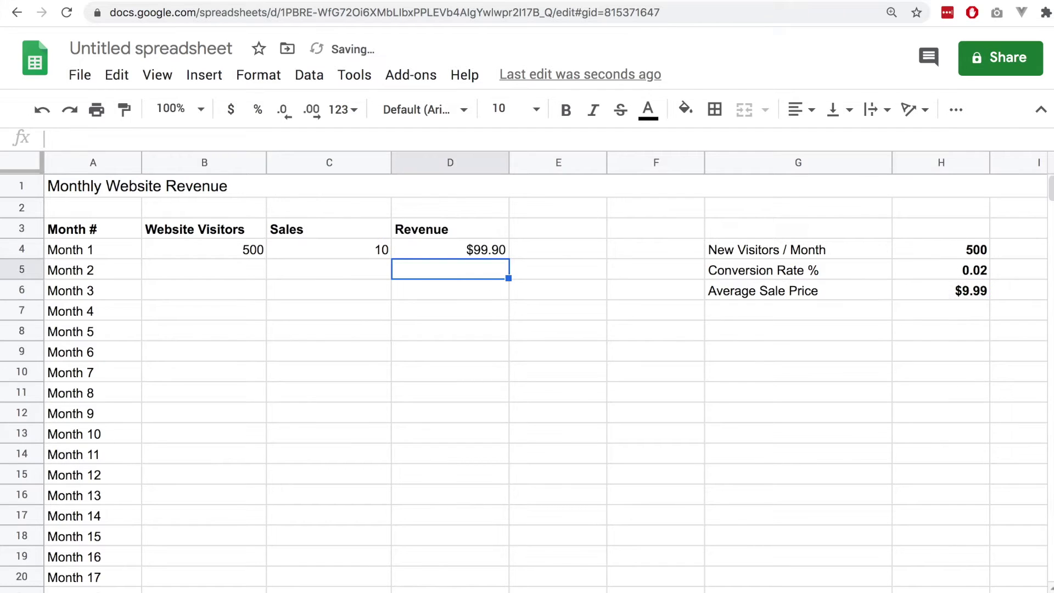
{"action": "left_click", "coordinate": [433, 249]}
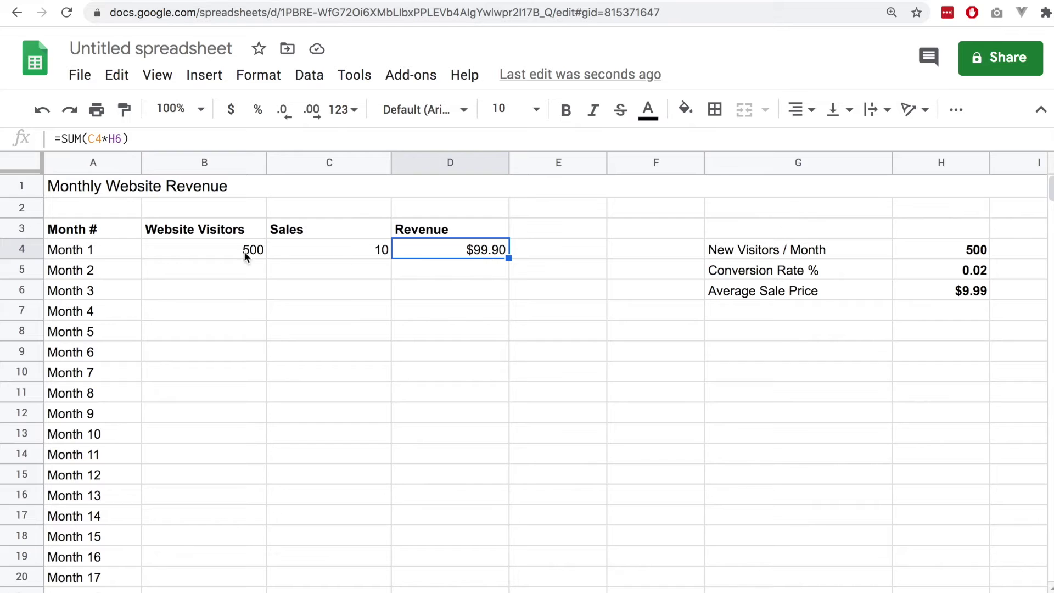
Fill the B4:D4 formulas down to row 21 and inspect the shifted copies in D21 and B5.
{"action": "left_click_drag", "start_coordinate": [229, 248], "coordinate": [490, 591]}
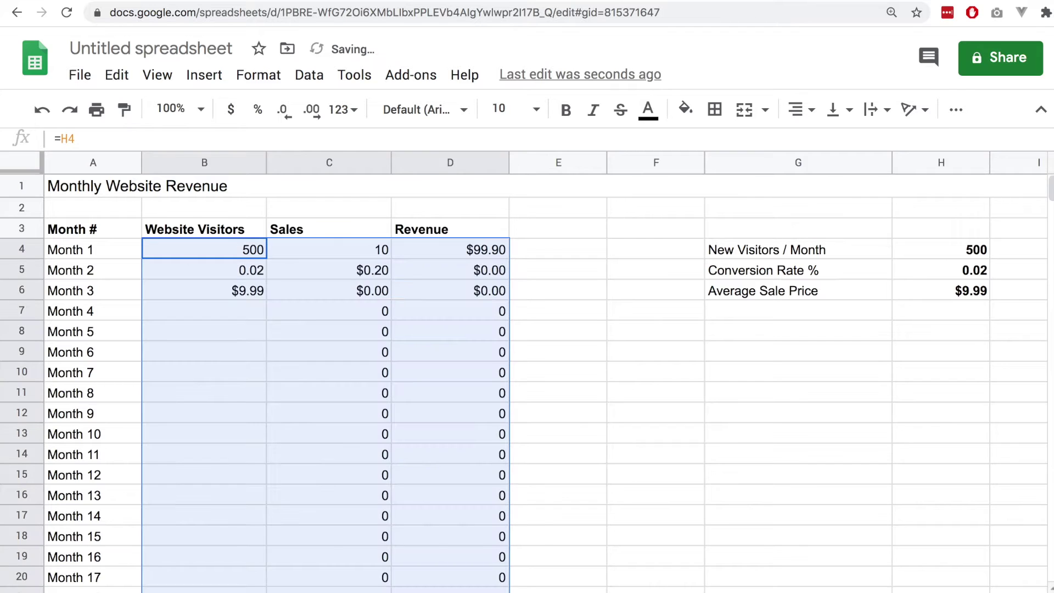
{"action": "left_click", "coordinate": [486, 590]}
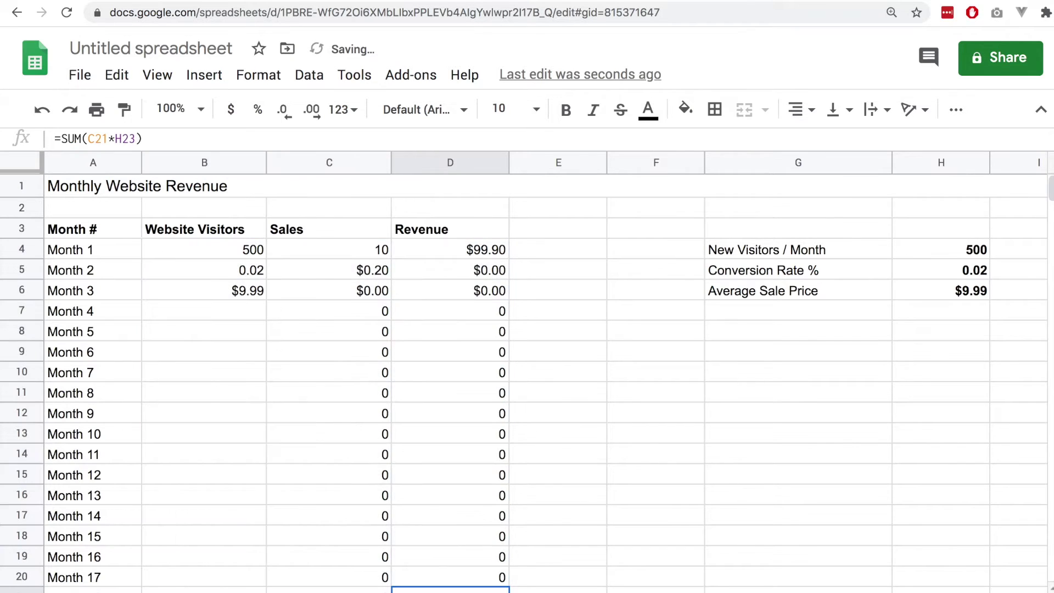
{"action": "left_click", "coordinate": [254, 275]}
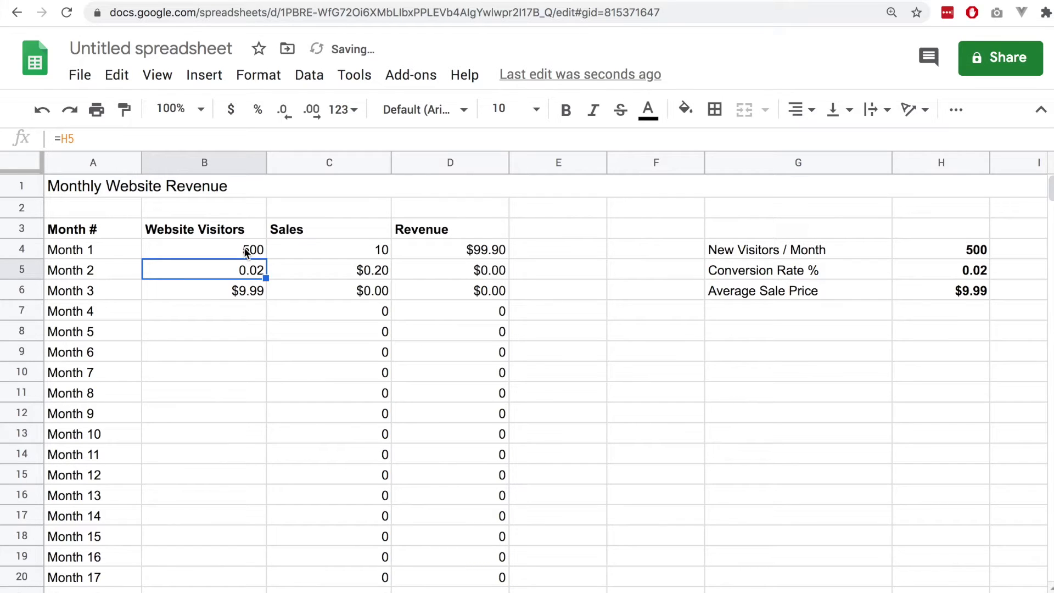
{"action": "left_click", "coordinate": [244, 248]}
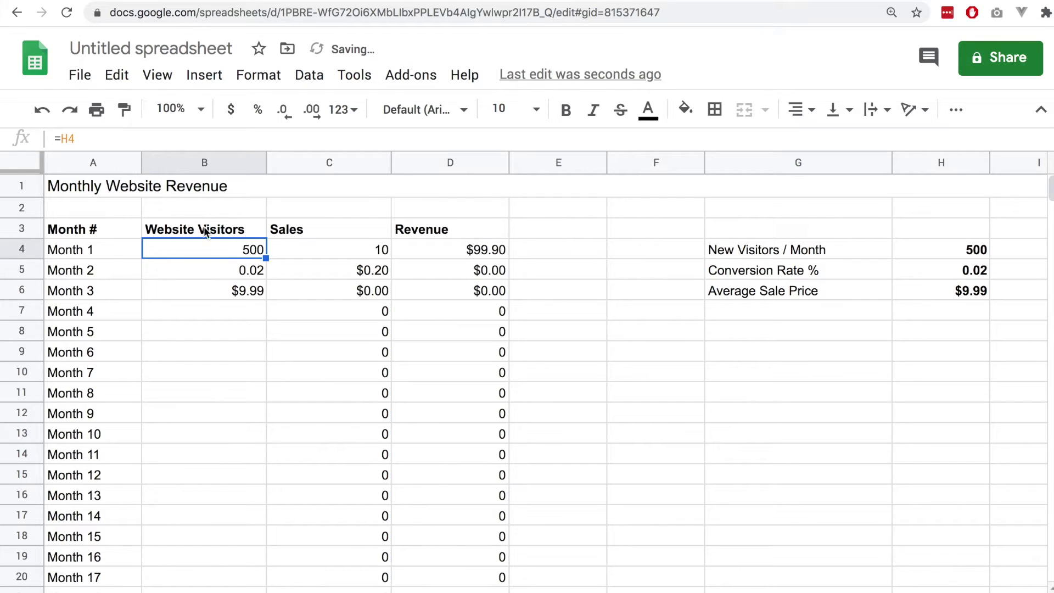
Inspect the copied visitors formulas in B5, B6 and B15, which point at shifted H cells.
{"action": "left_click", "coordinate": [233, 271]}
{"action": "left_click", "coordinate": [67, 139]}
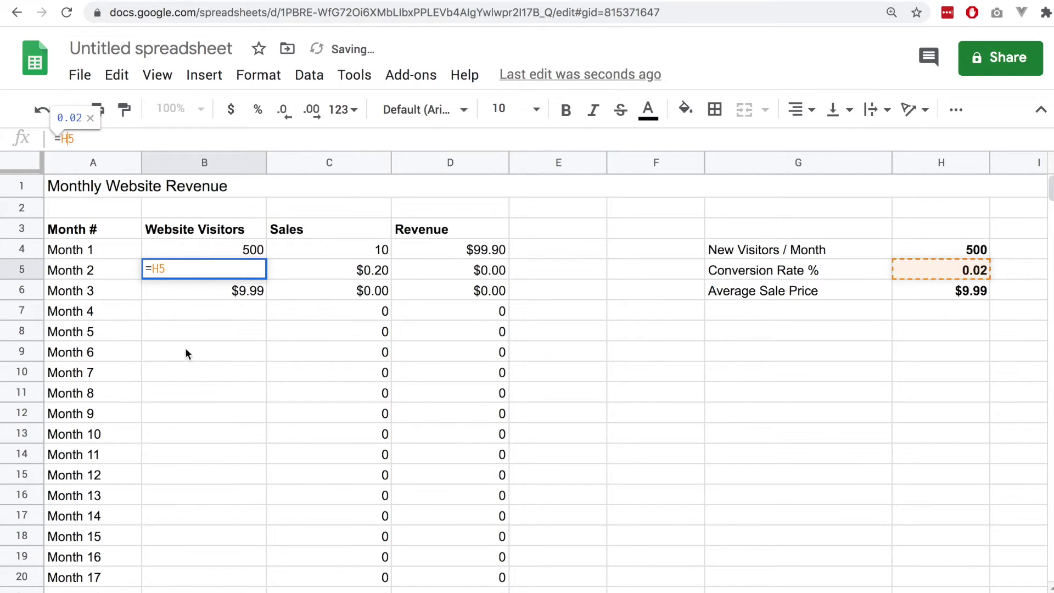
{"action": "key", "text": "Return"}
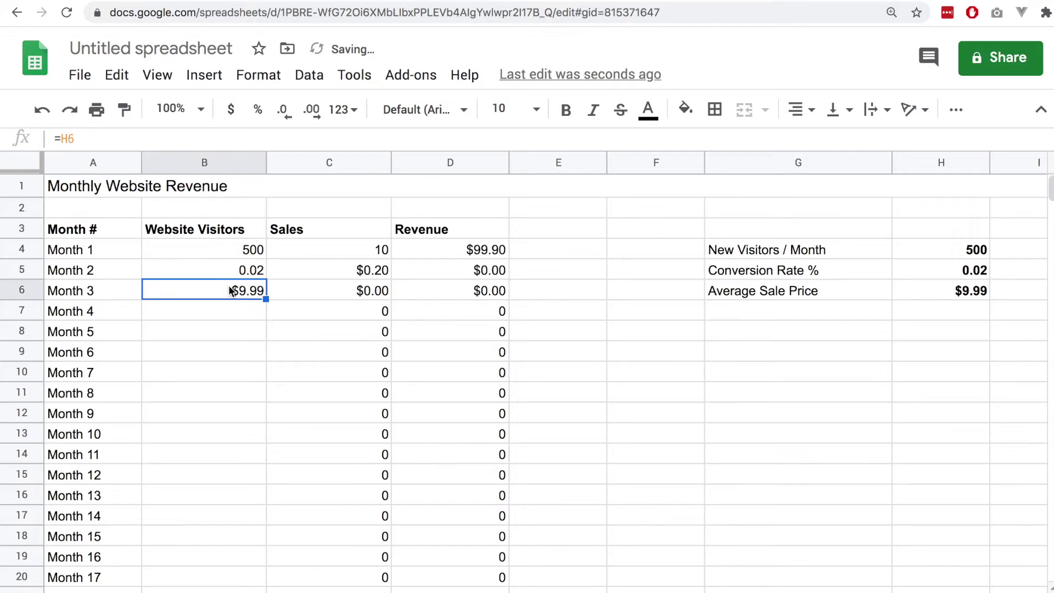
{"action": "left_click", "coordinate": [67, 139]}
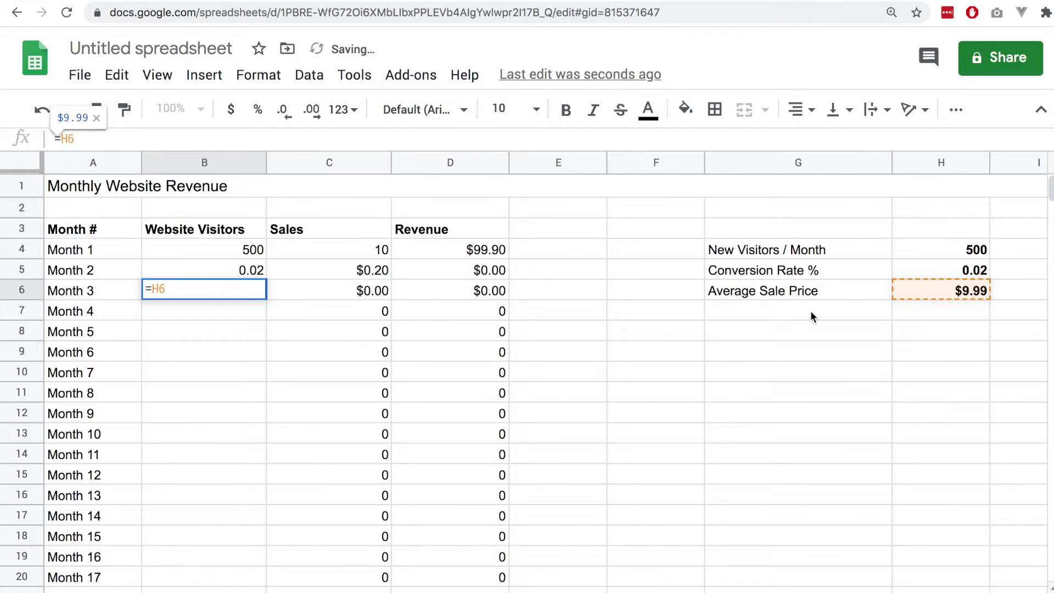
{"action": "left_click", "coordinate": [207, 348]}
{"action": "left_click", "coordinate": [211, 474]}
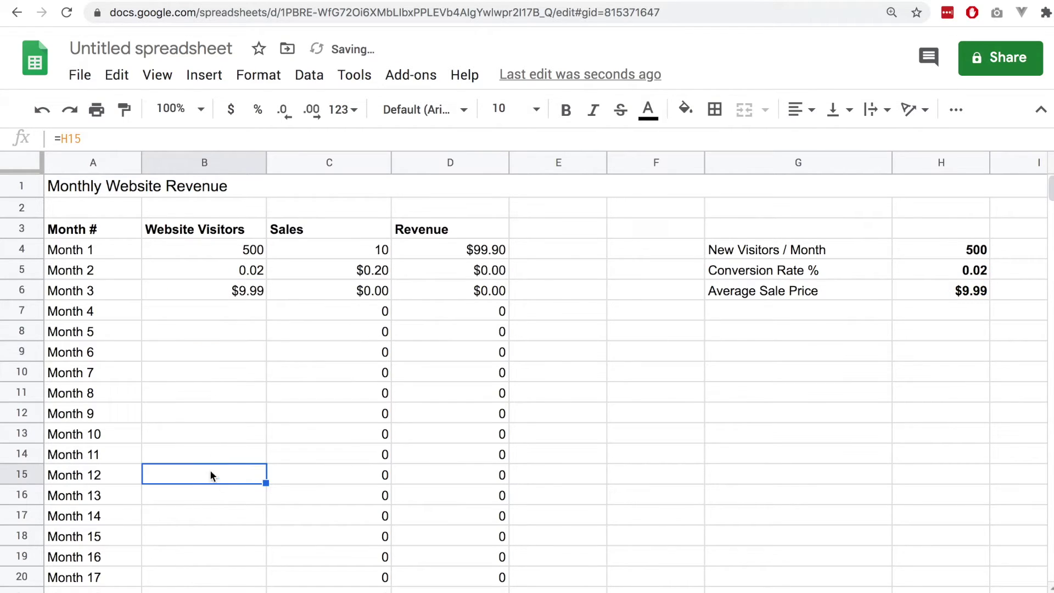
{"action": "left_click", "coordinate": [74, 139]}
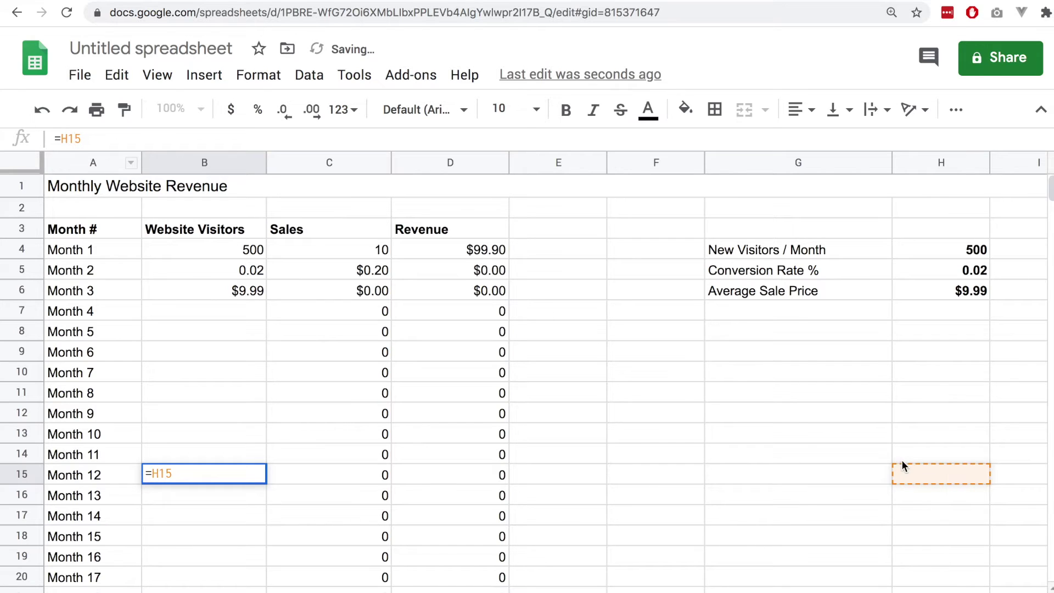
Inspect the shifted sales formula in C14, then clear B7:D21 from Month 4 down.
{"action": "left_click", "coordinate": [338, 462]}
{"action": "left_click", "coordinate": [99, 139]}
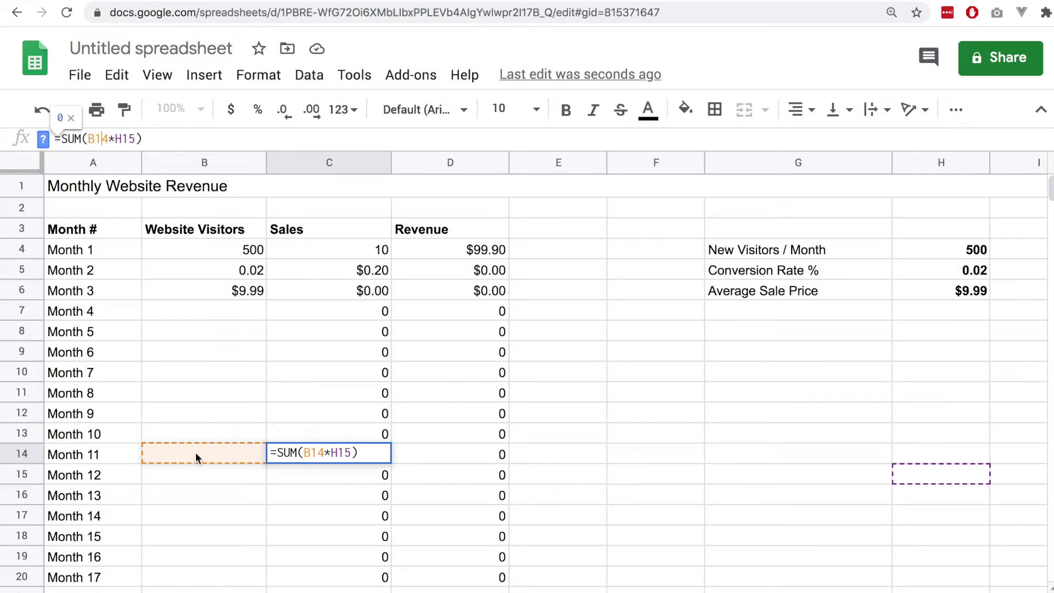
{"action": "left_click", "coordinate": [319, 453]}
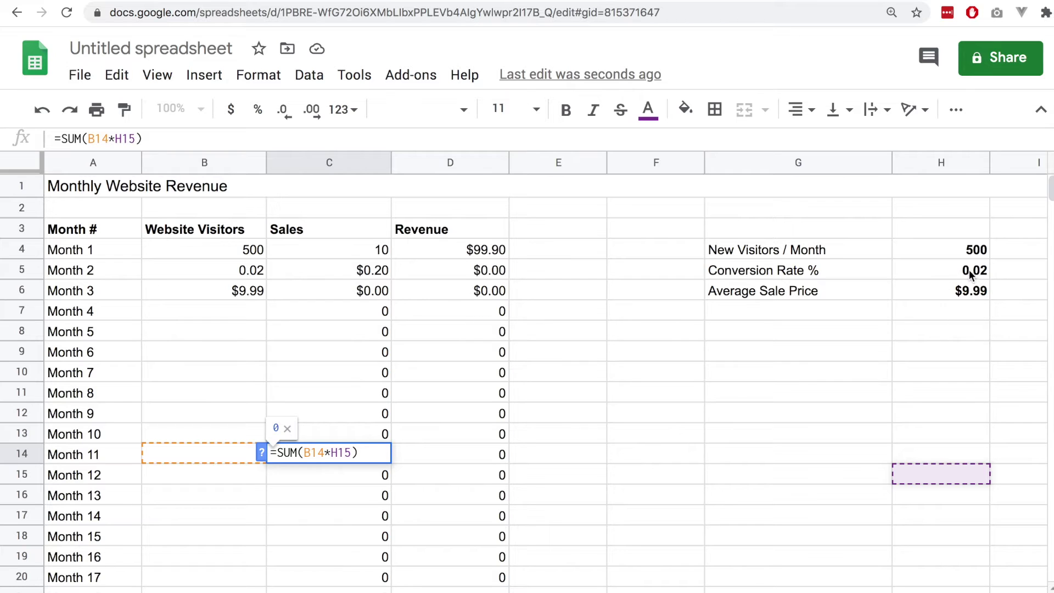
{"action": "left_click", "coordinate": [556, 356]}
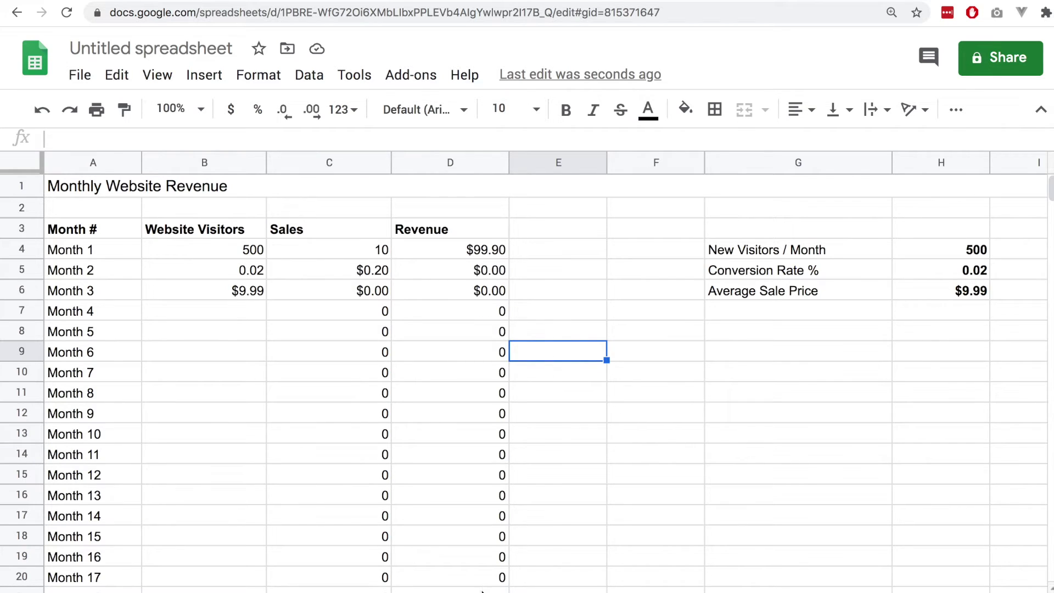
{"action": "left_click_drag", "start_coordinate": [494, 587], "coordinate": [238, 314]}
{"action": "key", "text": "Delete"}
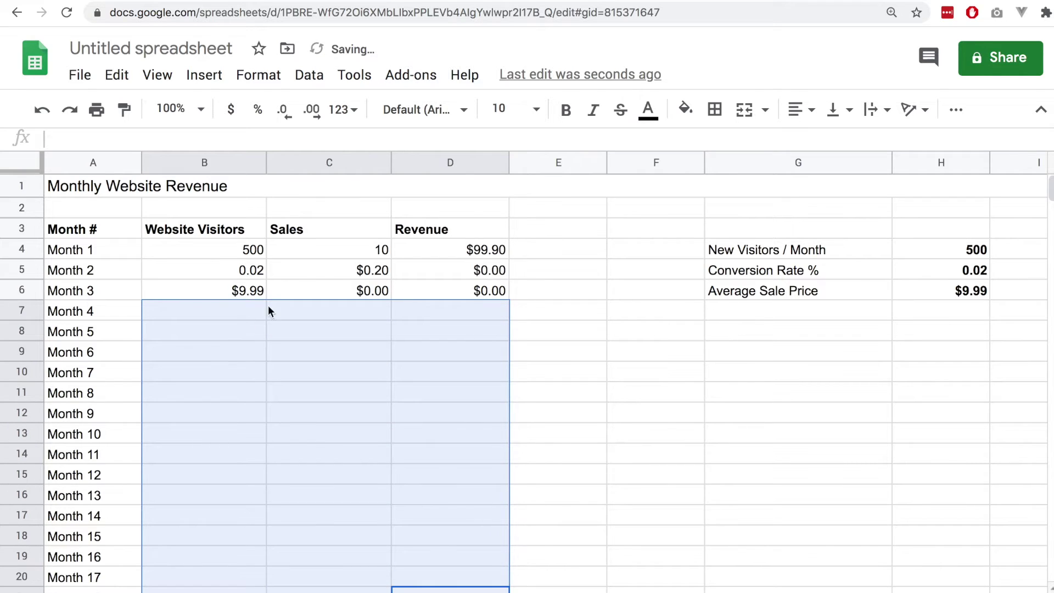
Clear the Month 2 and Month 3 results in B5:D6.
{"action": "left_click", "coordinate": [252, 292]}
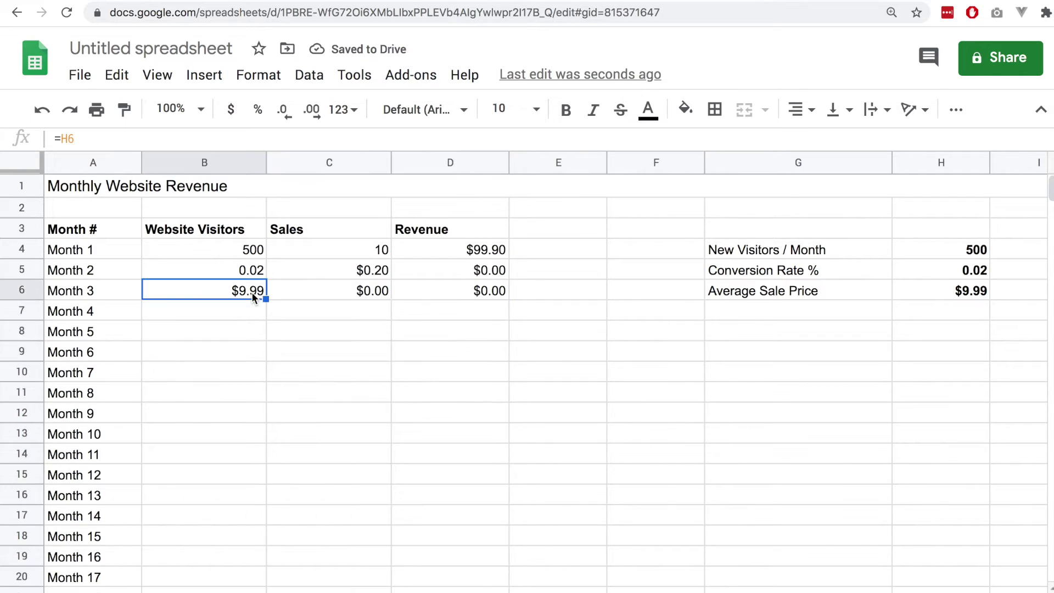
{"action": "key", "text": "Up"}
{"action": "key", "text": "Down"}
{"action": "key", "text": "Up"}
{"action": "key", "text": "Up"}
{"action": "key", "text": "Down"}
{"action": "key", "text": "shift+Right"}
{"action": "key", "text": "shift+Right"}
{"action": "key", "text": "shift+Down"}
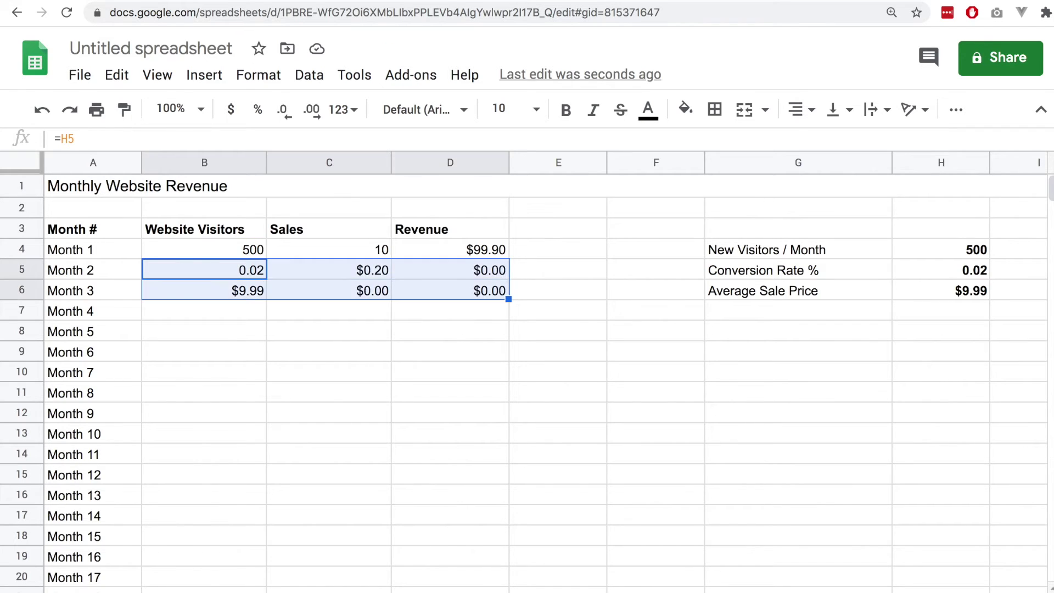
{"action": "key", "text": "Delete"}
{"action": "key", "text": "Right"}
{"action": "left_click", "coordinate": [204, 249]}
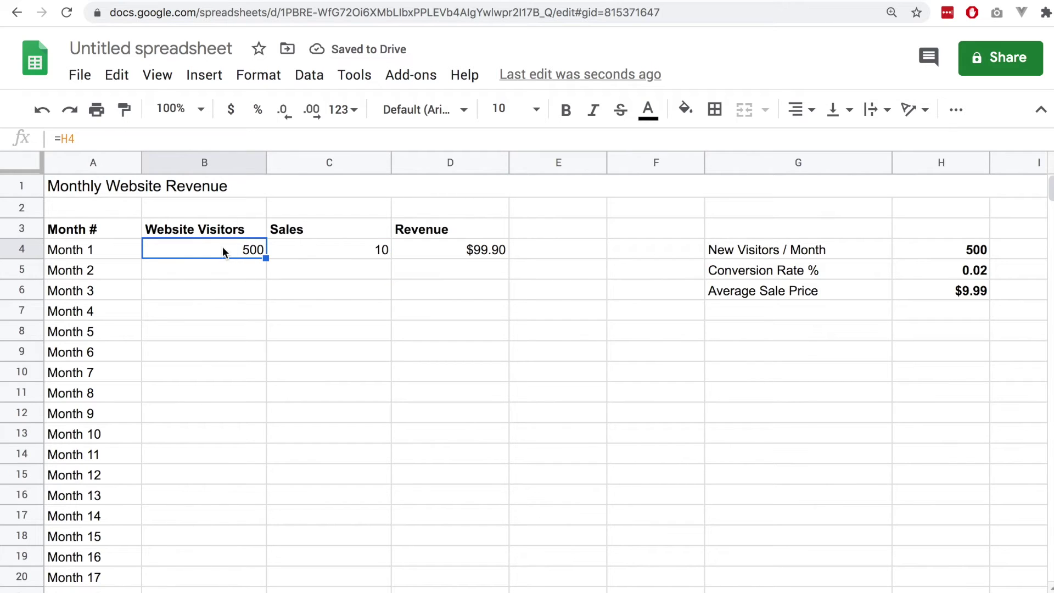
{"action": "left_click", "coordinate": [68, 138]}
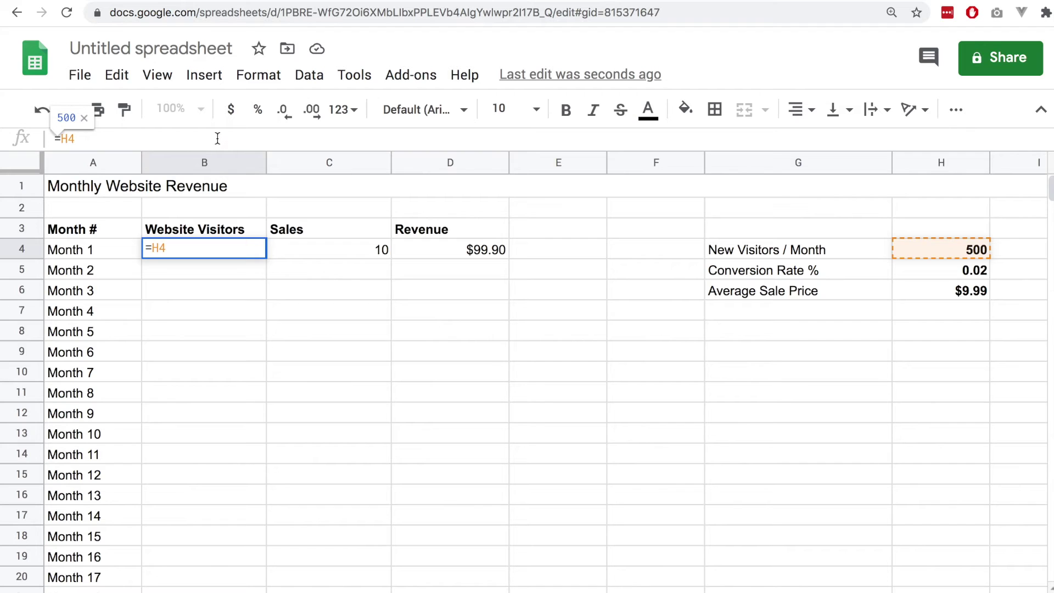
Change the Month 1 visitors formula in B4 to =H$4, still showing 500.
{"action": "type", "text": "$"}
{"action": "key", "text": "Return"}
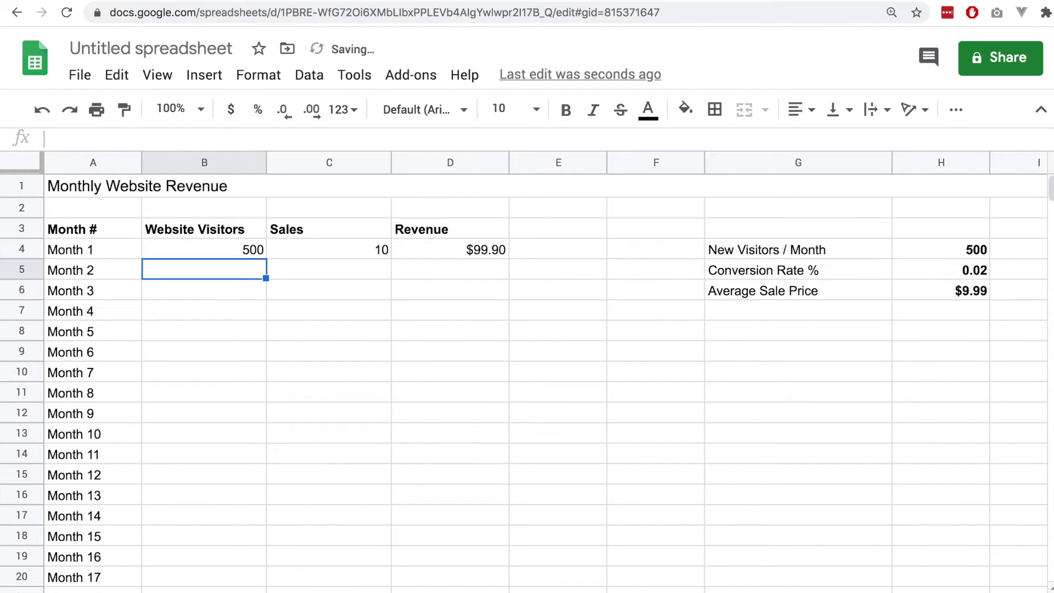
{"action": "key", "text": "Up"}
{"action": "left_click", "coordinate": [76, 139]}
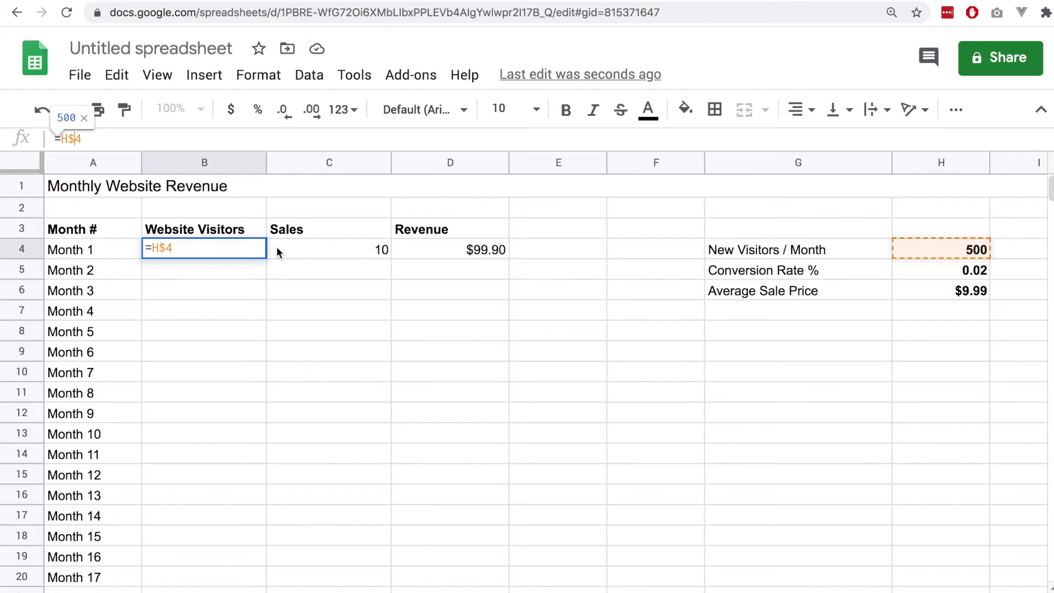
{"action": "left_click", "coordinate": [309, 249]}
Fill the B4 visitors formula down the month rows, check the copies, then undo the fill.
{"action": "left_click", "coordinate": [241, 251]}
{"action": "left_click_drag", "start_coordinate": [266, 258], "coordinate": [263, 457]}
{"action": "left_click", "coordinate": [251, 390]}
{"action": "left_click", "coordinate": [245, 332]}
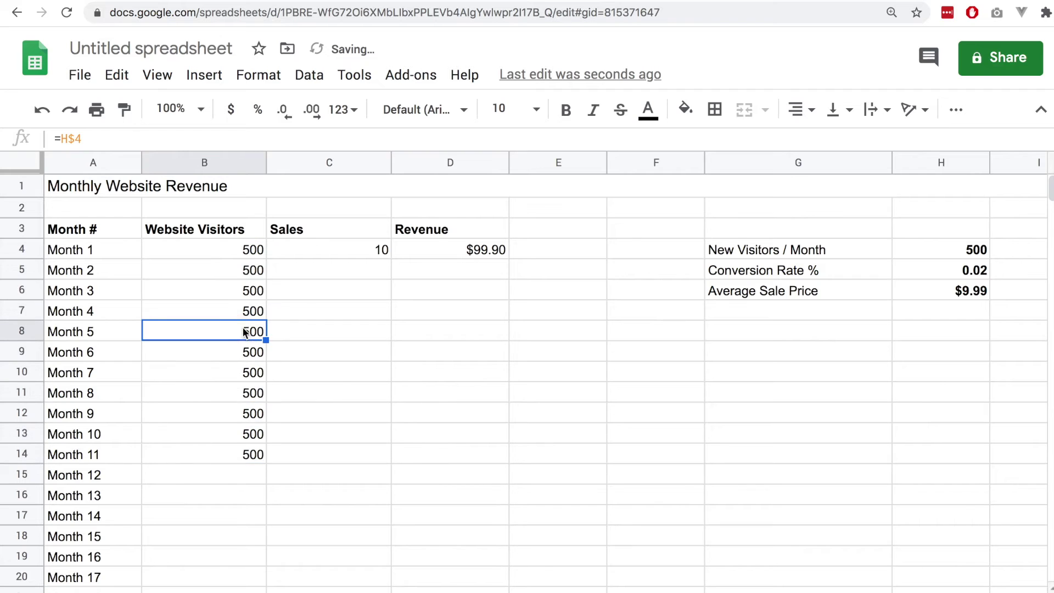
{"action": "left_click", "coordinate": [243, 291]}
{"action": "left_click", "coordinate": [241, 272]}
{"action": "left_click", "coordinate": [240, 252]}
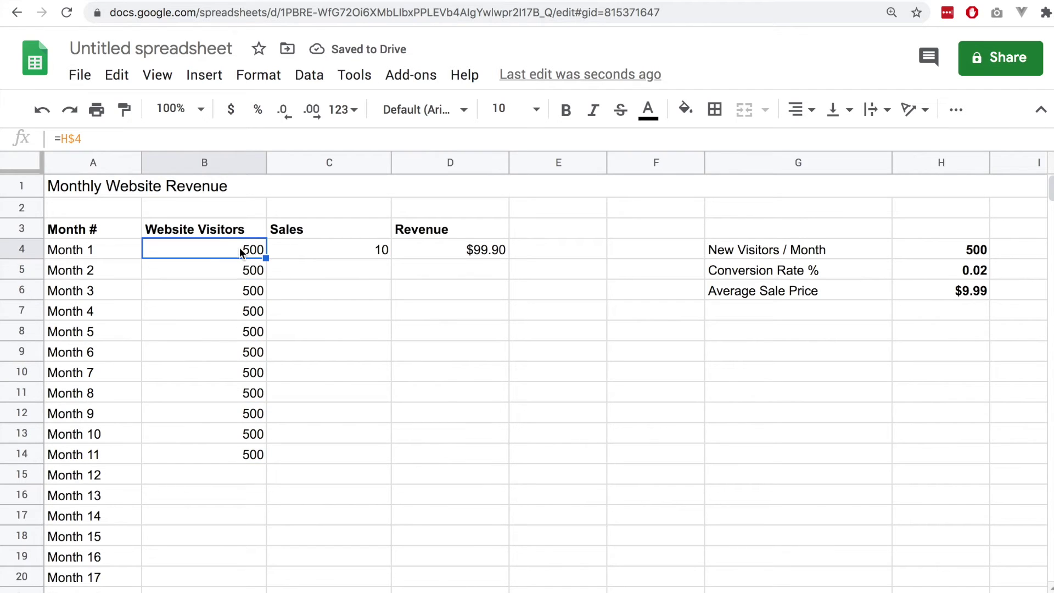
{"action": "key", "text": "ctrl+z"}
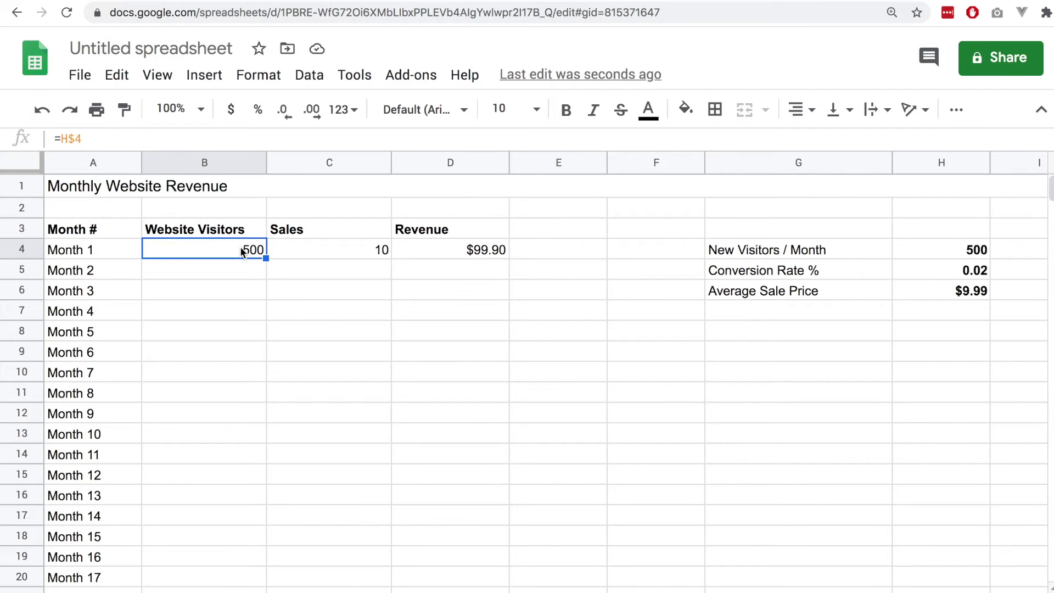
Trial-copy the visitors formula into B5, check it, and undo the copy.
{"action": "left_click_drag", "start_coordinate": [268, 260], "coordinate": [255, 274]}
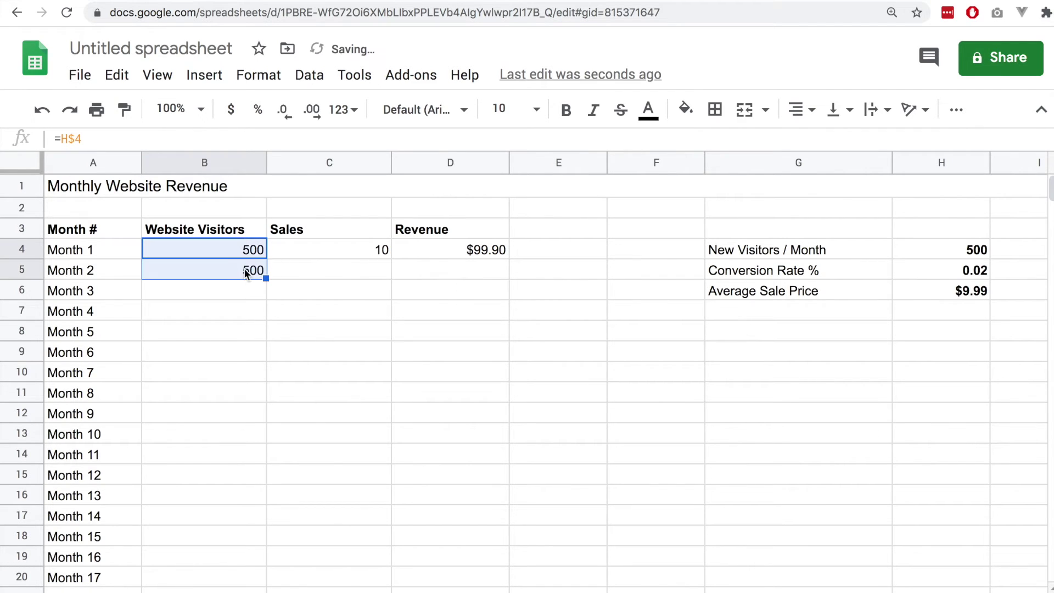
{"action": "left_click", "coordinate": [246, 273]}
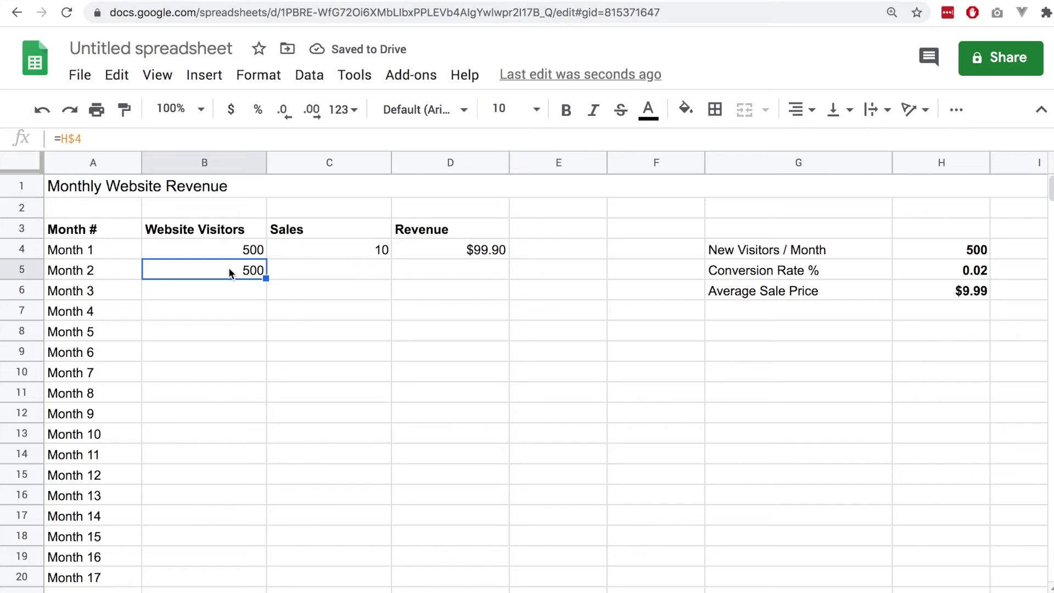
{"action": "key", "text": "ctrl+z"}
{"action": "left_click", "coordinate": [332, 252]}
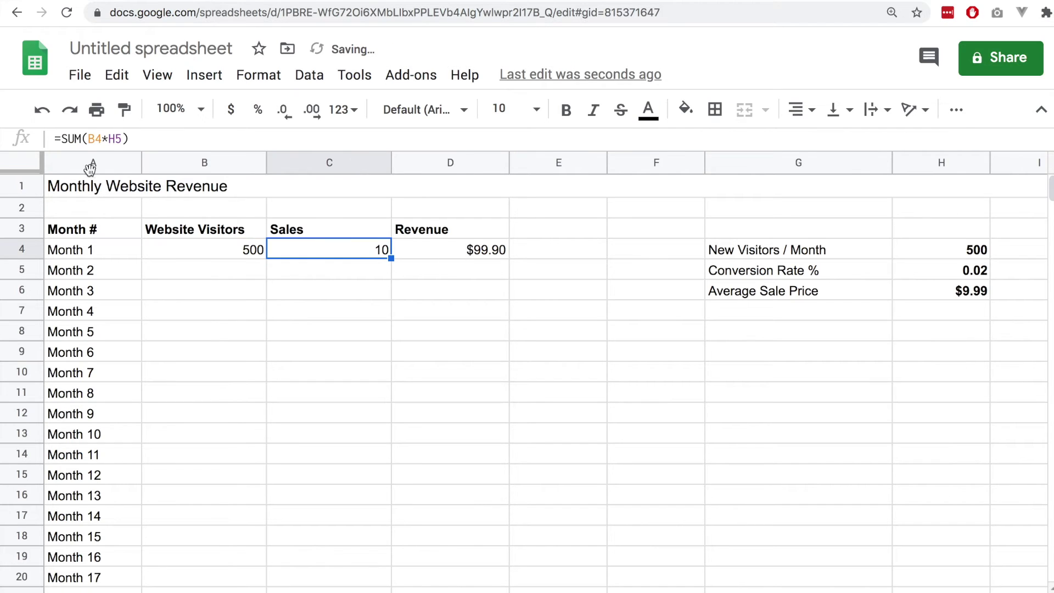
Change the C4 sales formula to =SUM(B4*H$5), still giving 10.
{"action": "left_click", "coordinate": [95, 138]}
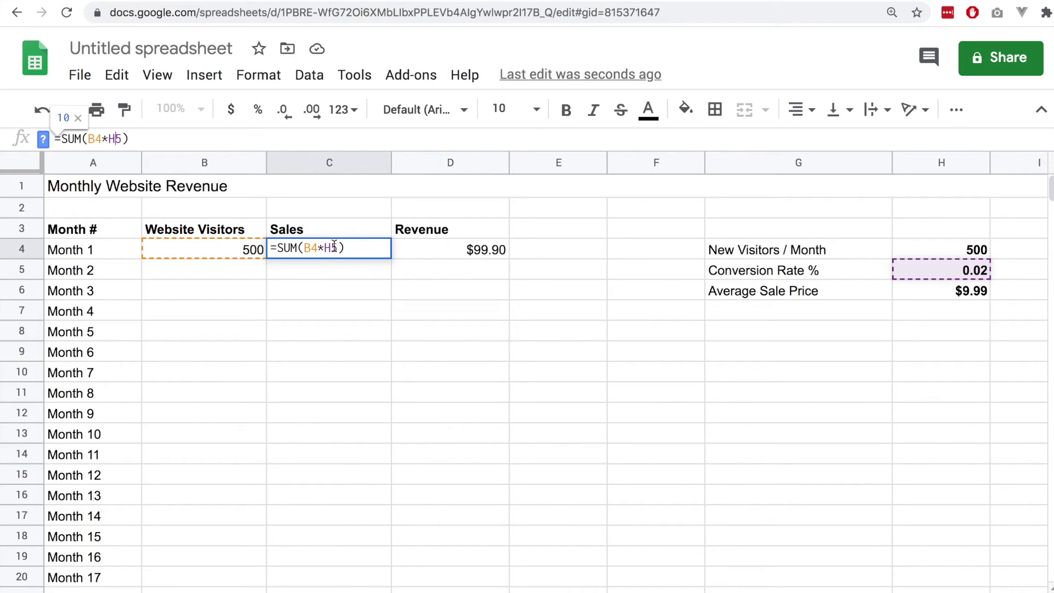
{"action": "left_click", "coordinate": [121, 139]}
{"action": "type", "text": "$"}
{"action": "key", "text": "Return"}
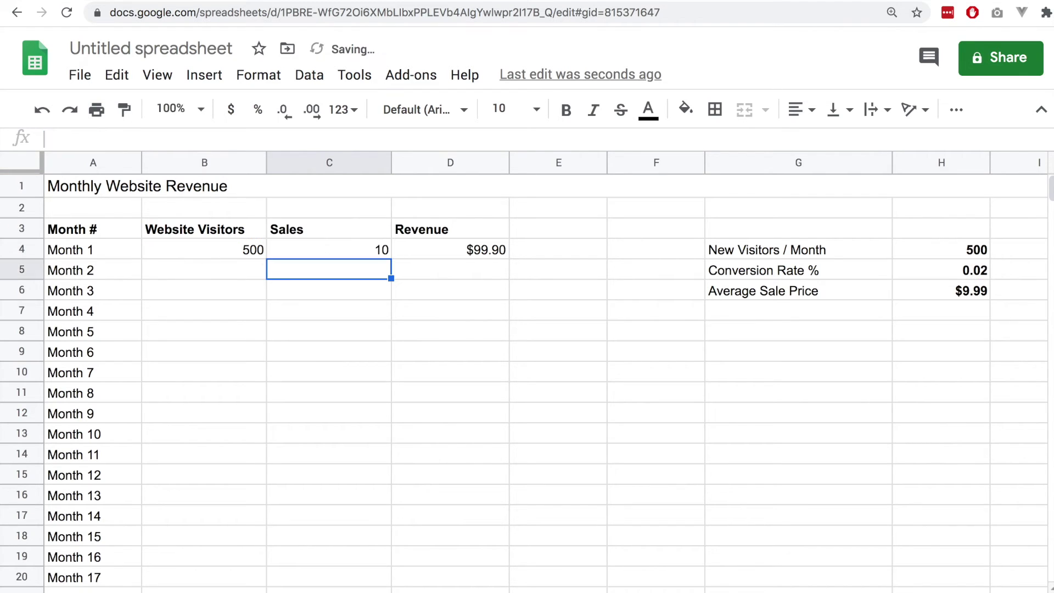
{"action": "left_click", "coordinate": [377, 252]}
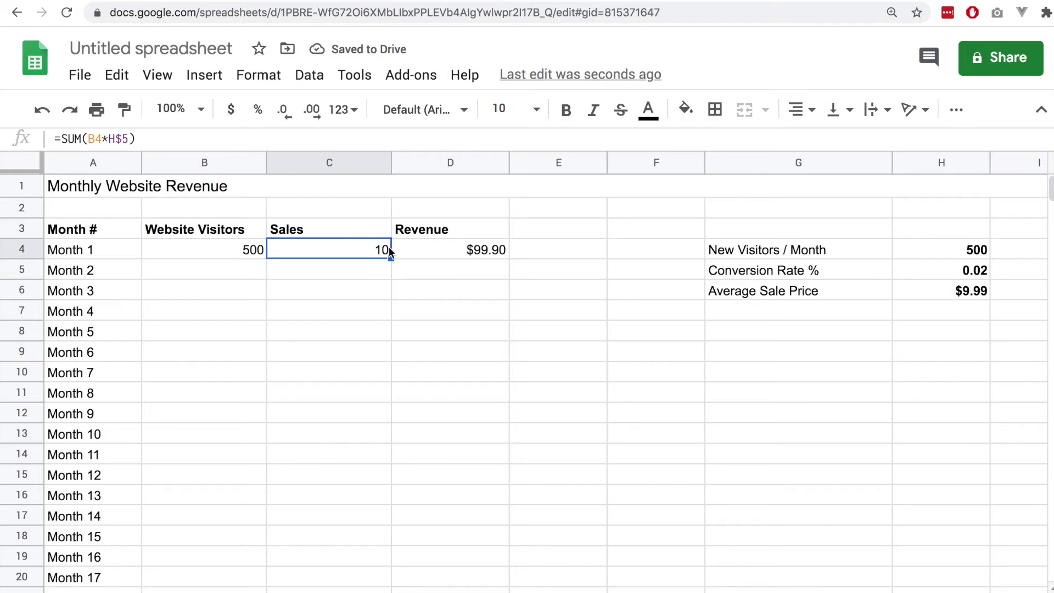
Change the D4 revenue formula to =SUM(C4*H$6), still giving $99.90.
{"action": "left_click", "coordinate": [449, 249]}
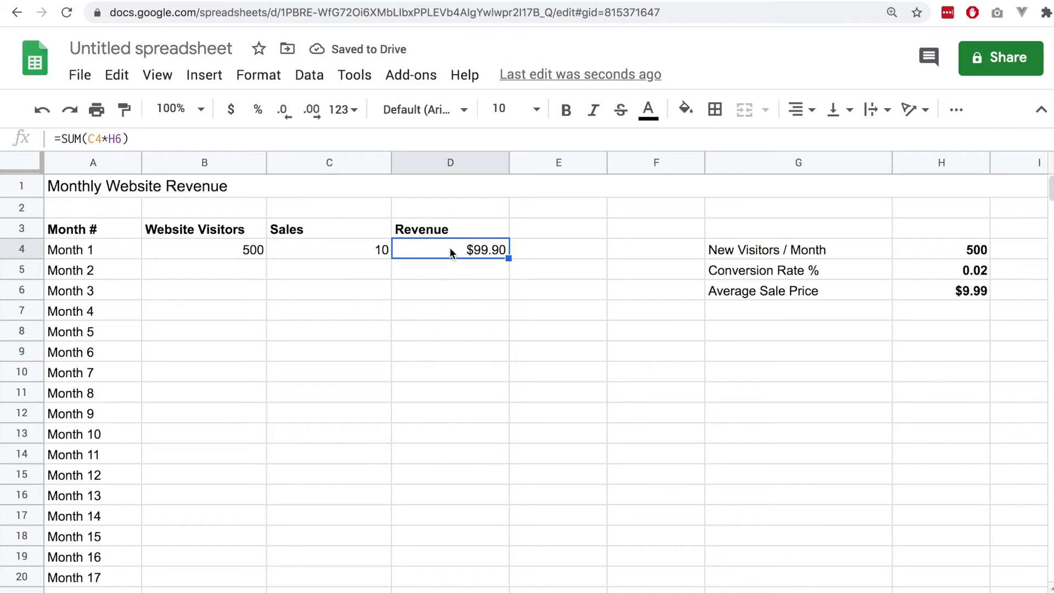
{"action": "left_click", "coordinate": [90, 139]}
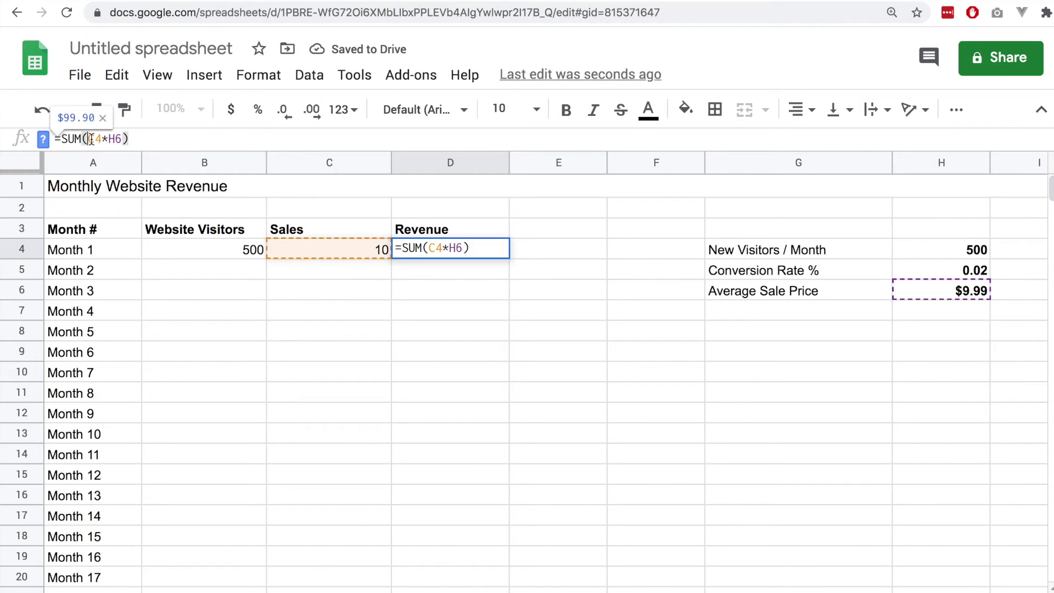
{"action": "left_click", "coordinate": [116, 139]}
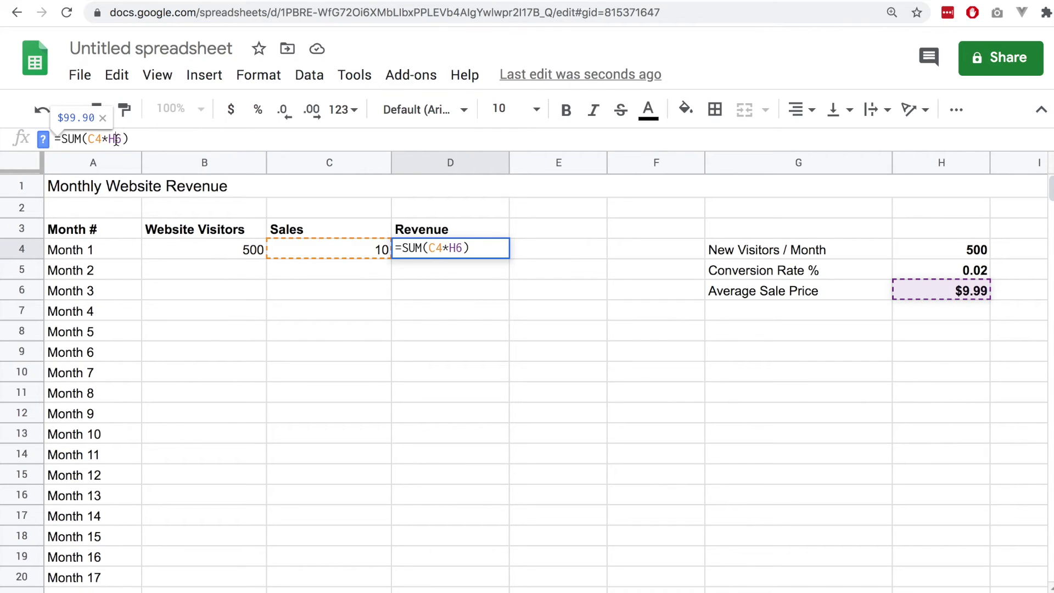
{"action": "type", "text": "$"}
{"action": "key", "text": "Return"}
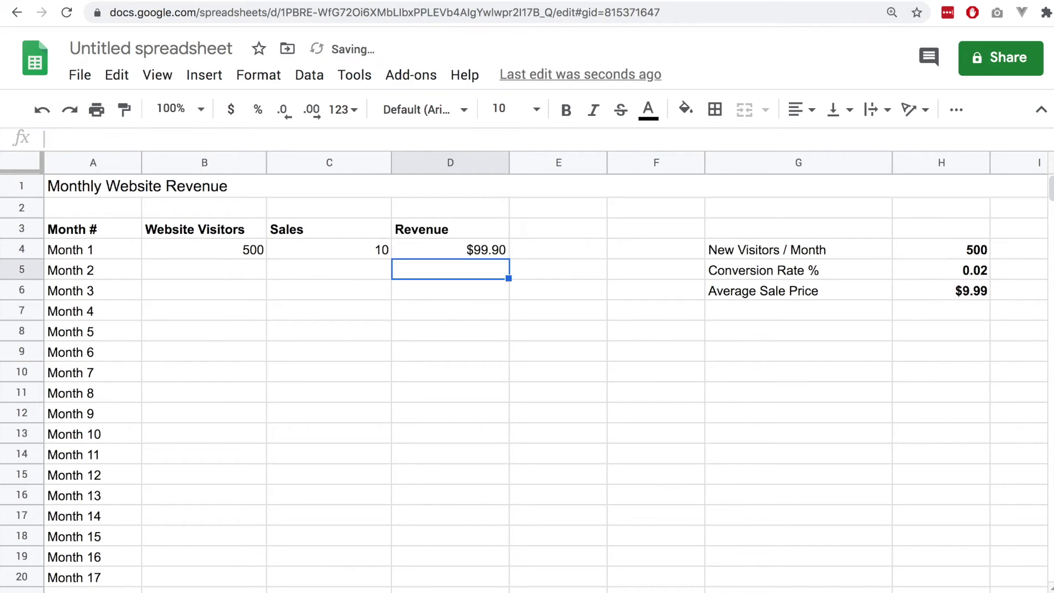
{"action": "left_click", "coordinate": [450, 250]}
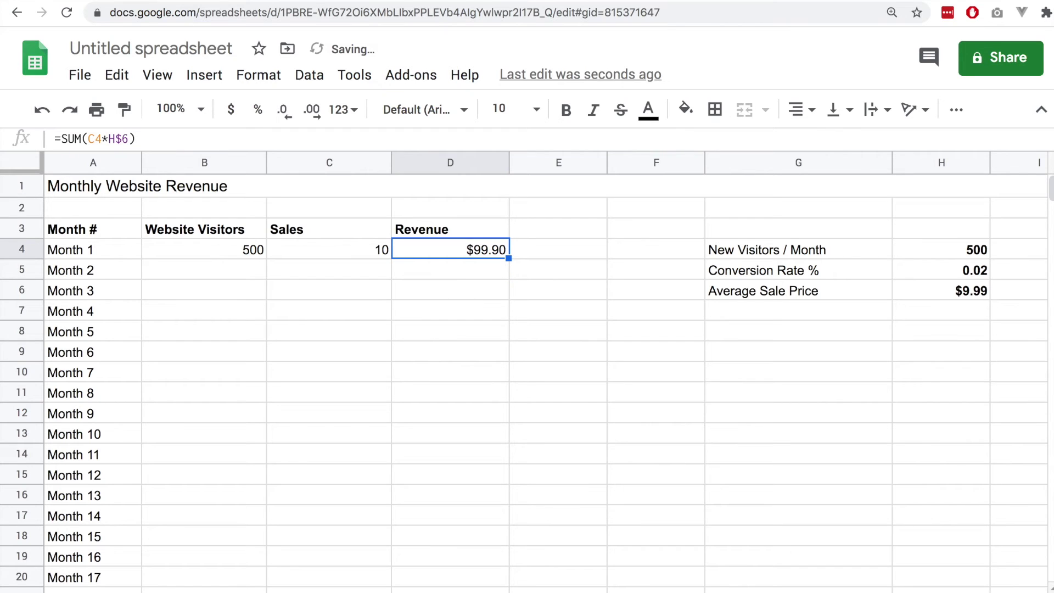
Copy Month 1's visitors, sales and revenue formulas from B4:D4 into row 5.
{"action": "left_click_drag", "start_coordinate": [219, 249], "coordinate": [432, 242]}
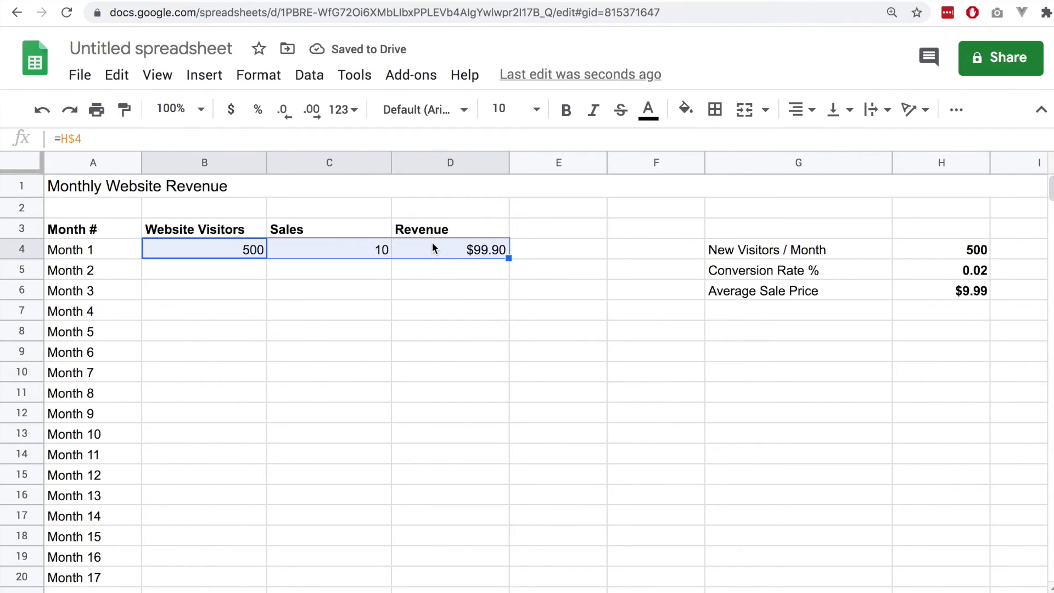
{"action": "left_click_drag", "start_coordinate": [508, 264], "coordinate": [509, 278]}
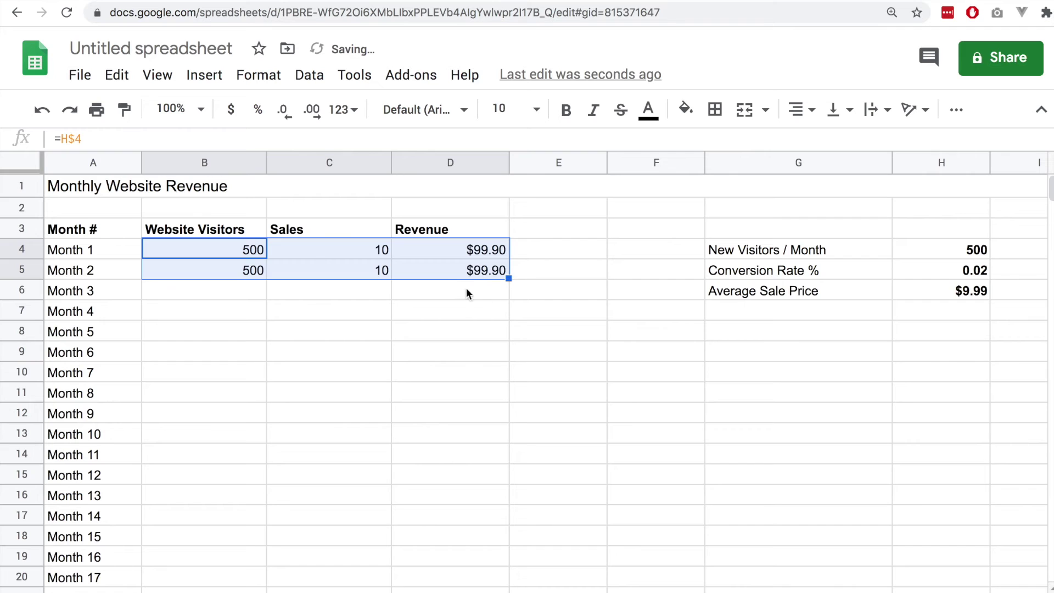
{"action": "left_click", "coordinate": [459, 277]}
{"action": "left_click", "coordinate": [361, 274]}
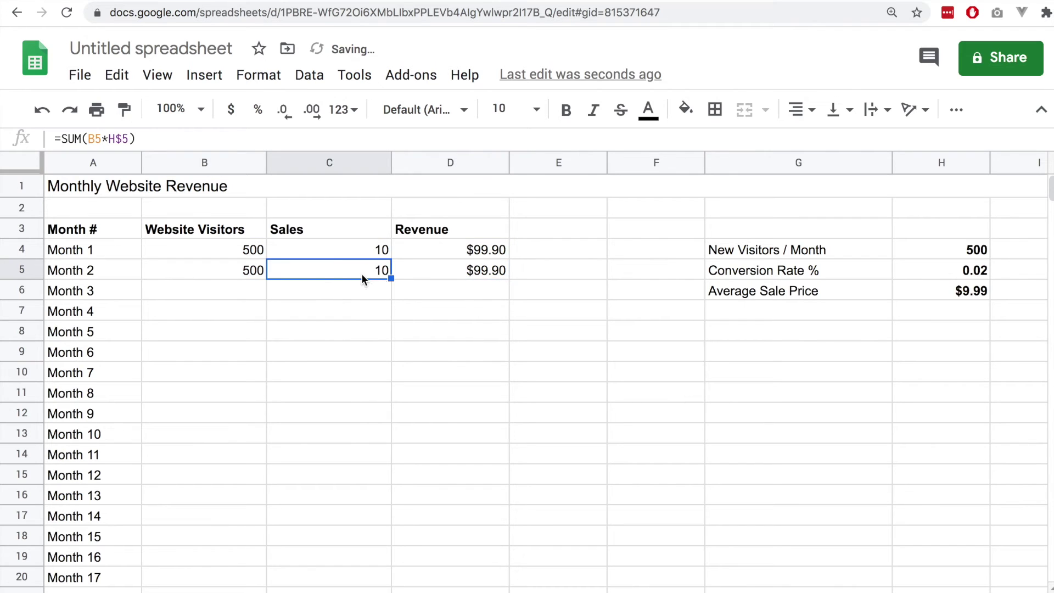
{"action": "left_click", "coordinate": [237, 269]}
Edit B5 to =SUM(B4+H$4) so Month 2 visitors show 1000.
{"action": "left_click", "coordinate": [94, 139]}
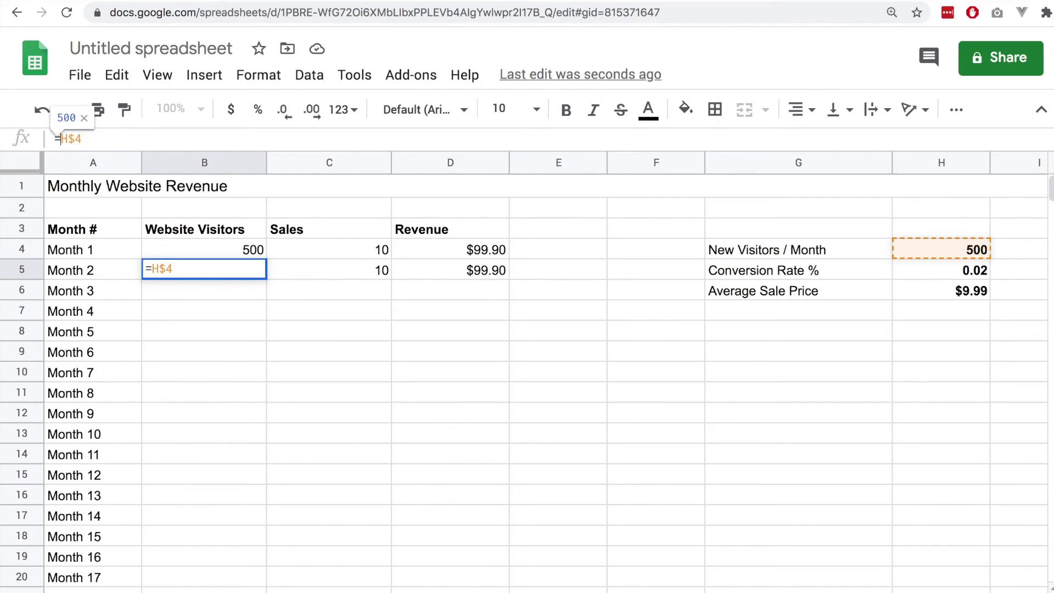
{"action": "type", "text": "SUM("}
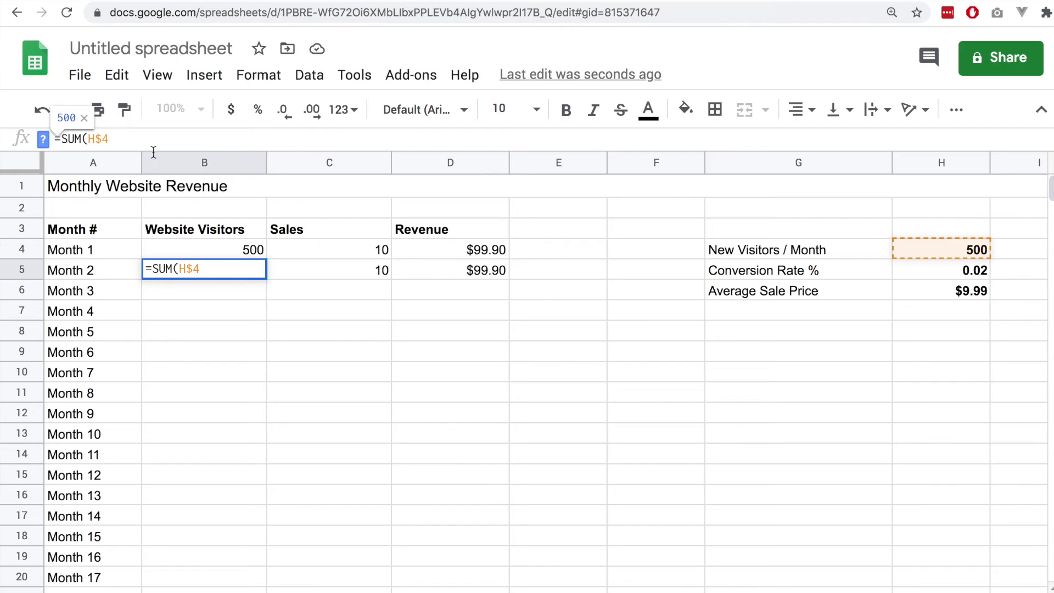
{"action": "key", "text": "Return"}
{"action": "left_click", "coordinate": [251, 252]}
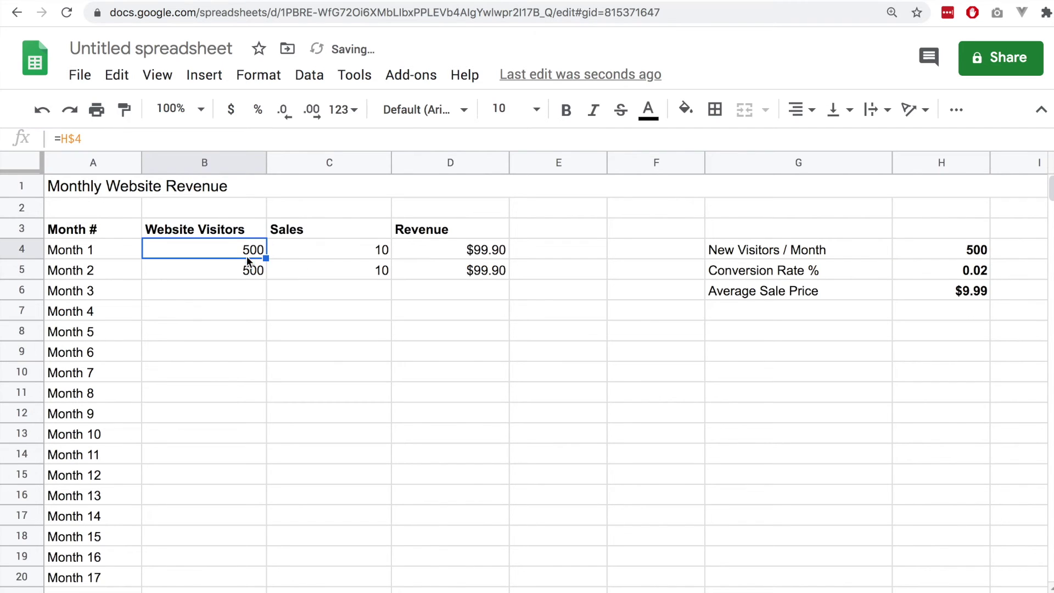
{"action": "left_click", "coordinate": [245, 269]}
{"action": "left_click", "coordinate": [72, 142]}
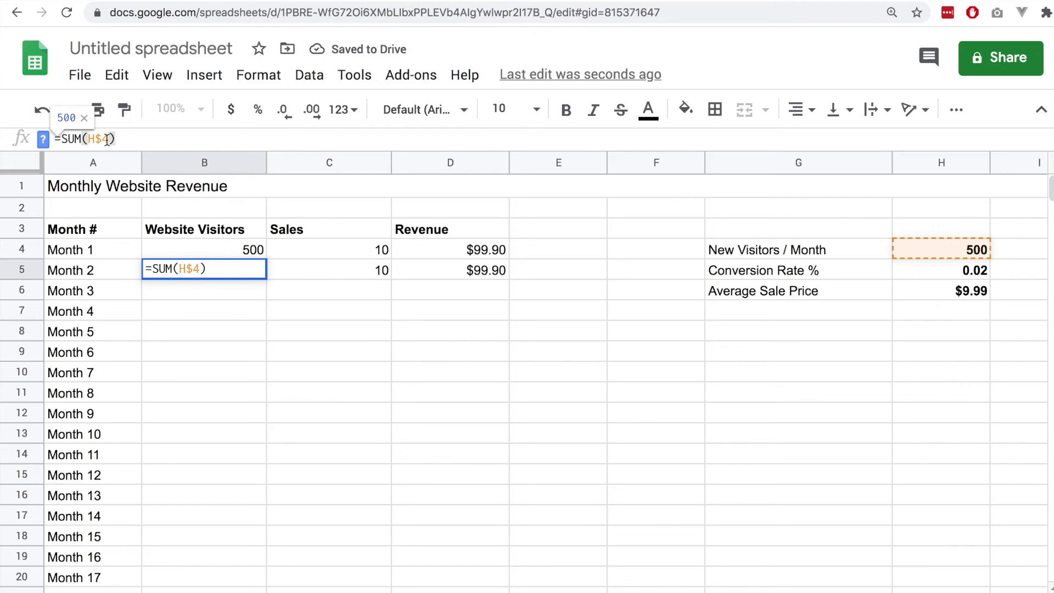
{"action": "left_click", "coordinate": [86, 138]}
{"action": "type", "text": "B"}
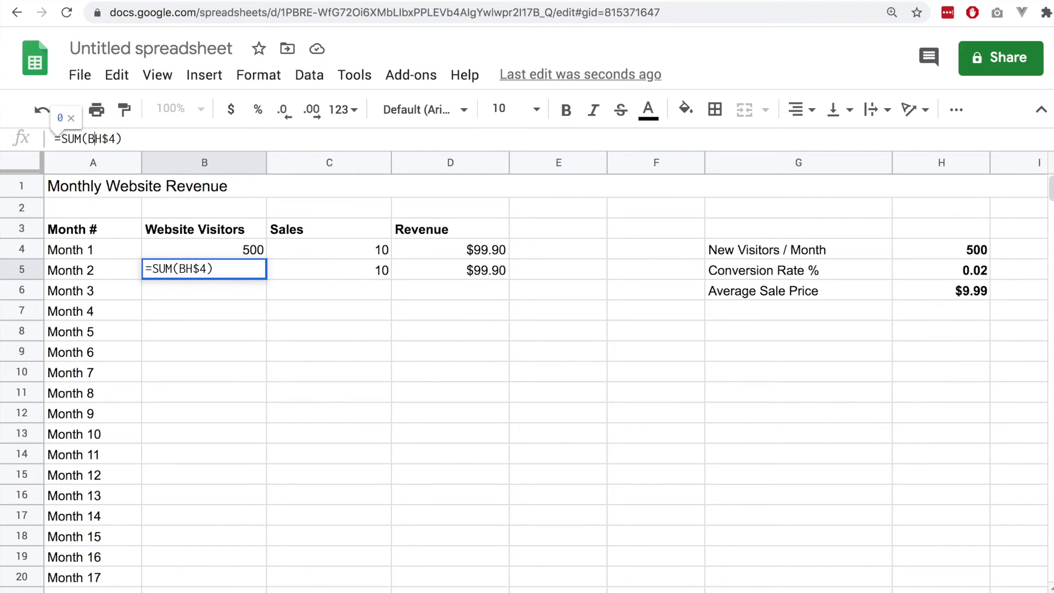
{"action": "type", "text": "4"}
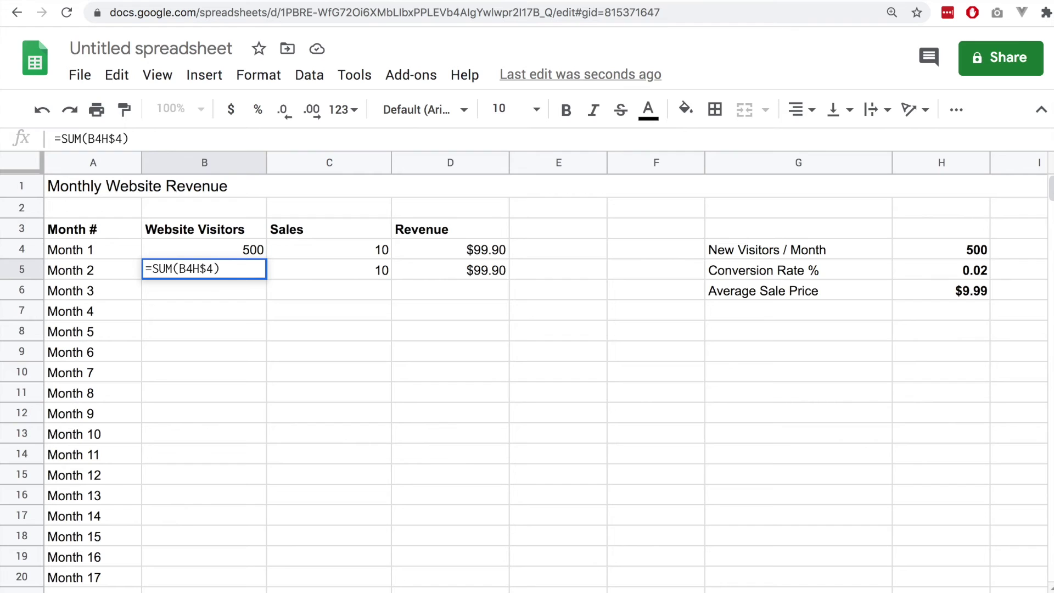
{"action": "type", "text": "+"}
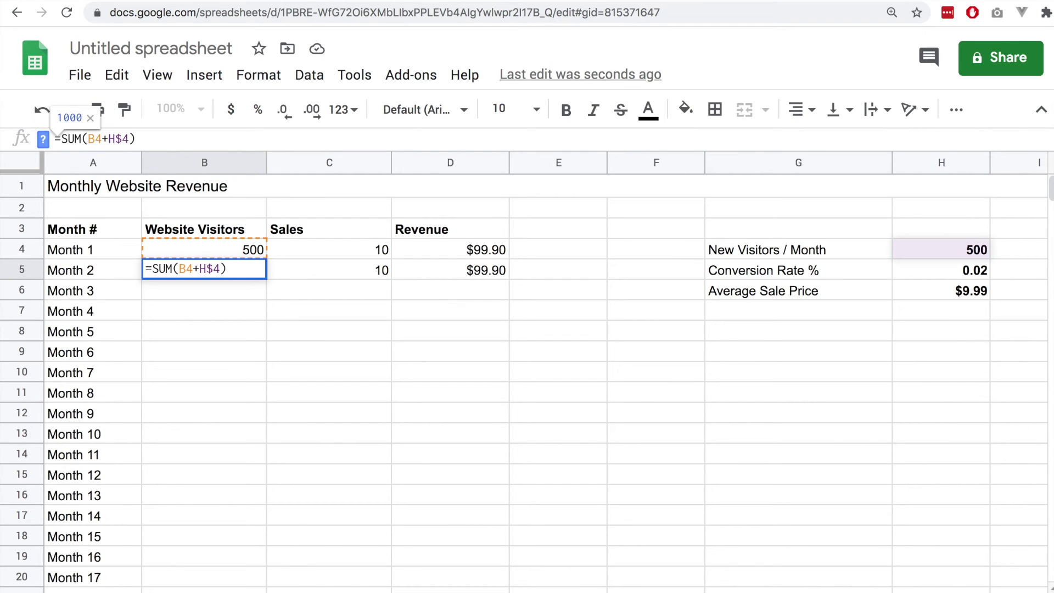
{"action": "key", "text": "Return"}
{"action": "left_click", "coordinate": [205, 269]}
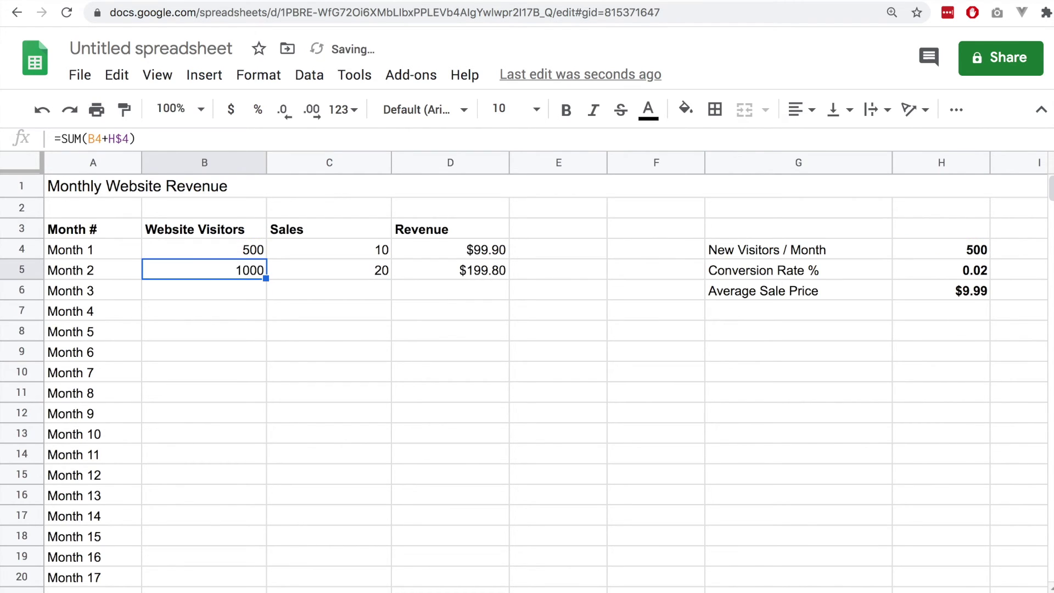
{"action": "left_click", "coordinate": [267, 279]}
Fill B5:D5 down to row 21, reaching 8500 visitors and $1,698.30 revenue by Month 17.
{"action": "left_click_drag", "start_coordinate": [470, 270], "coordinate": [242, 268]}
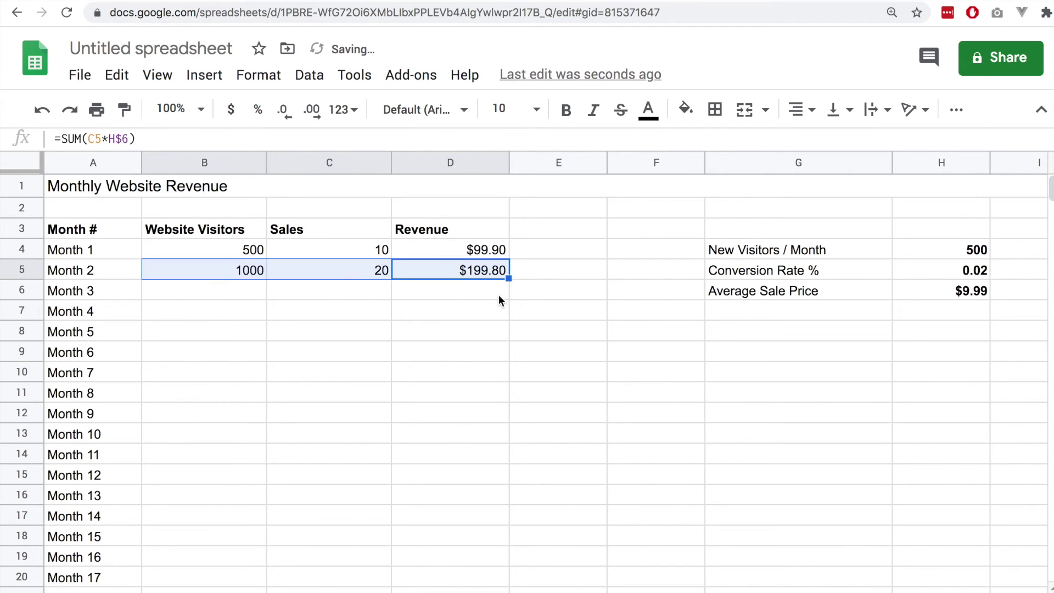
{"action": "left_click_drag", "start_coordinate": [510, 280], "coordinate": [480, 592]}
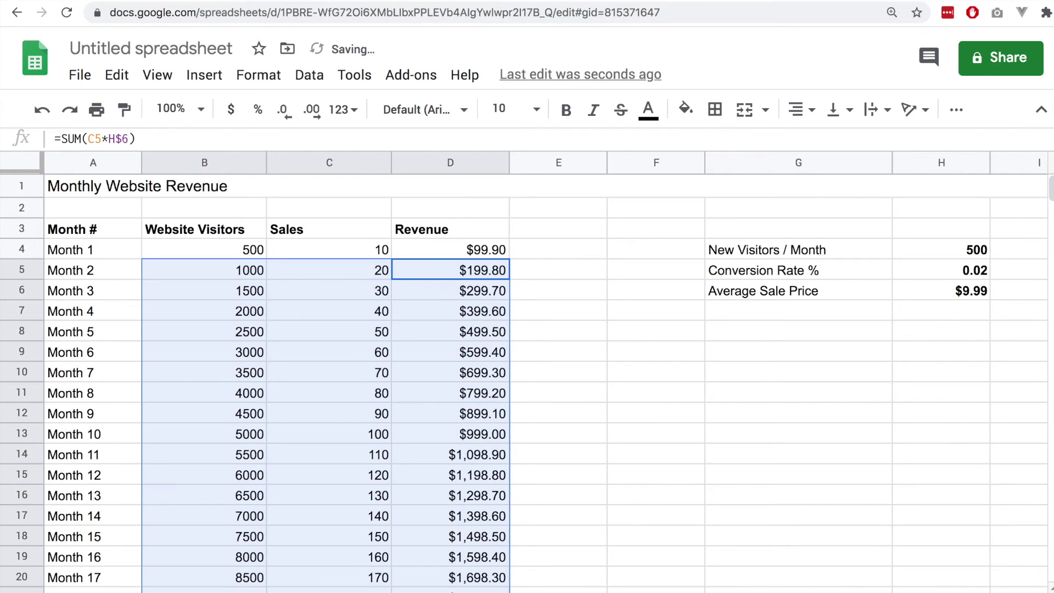
{"action": "left_click", "coordinate": [373, 271]}
{"action": "left_click", "coordinate": [245, 271]}
{"action": "left_click", "coordinate": [236, 292]}
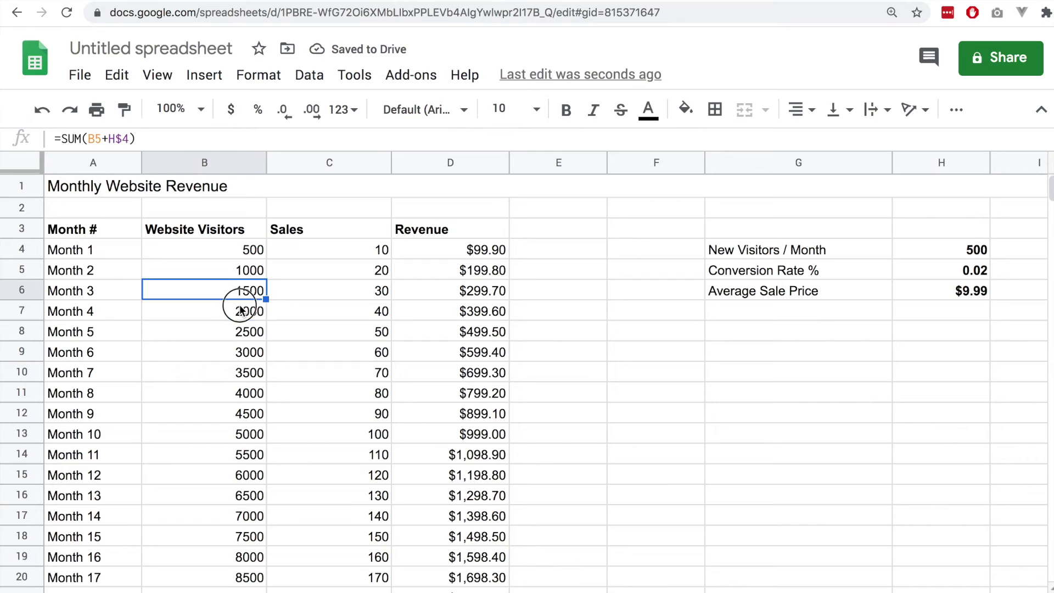
{"action": "left_click", "coordinate": [240, 310]}
{"action": "left_click", "coordinate": [242, 332]}
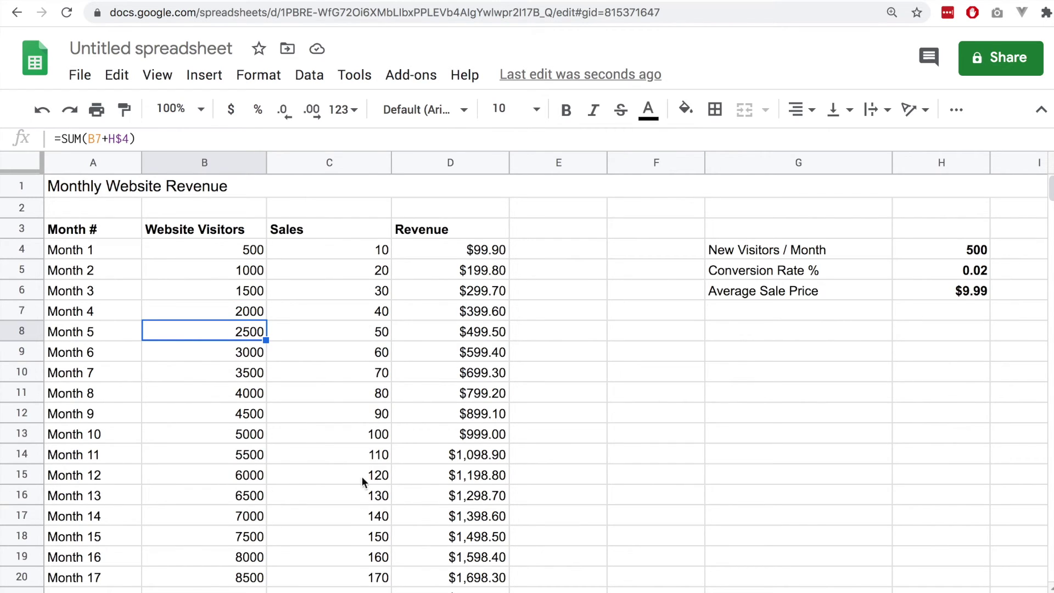
{"action": "left_click", "coordinate": [494, 589]}
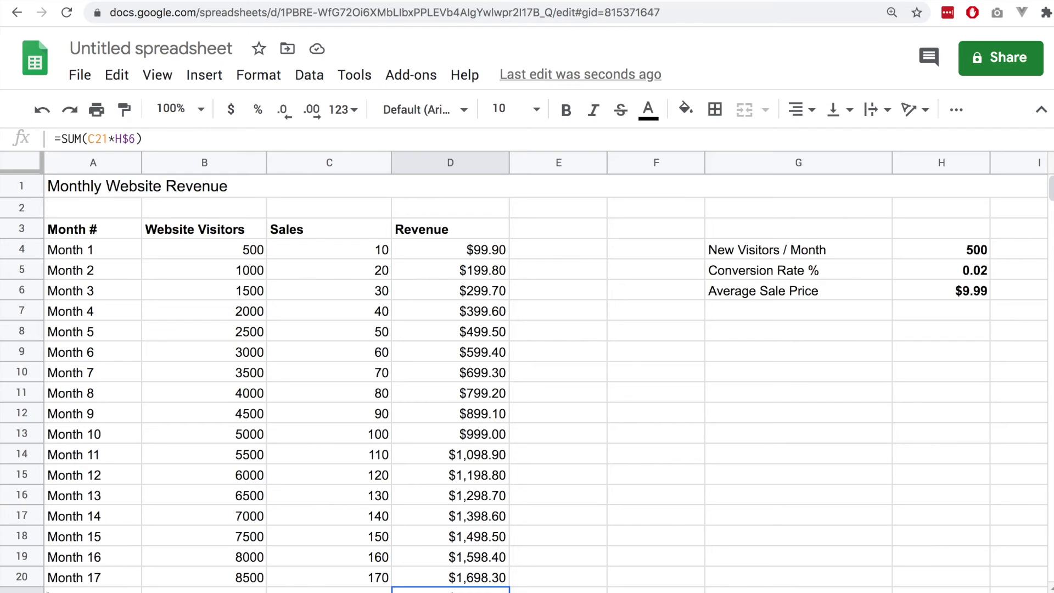
{"action": "left_click", "coordinate": [22, 590]}
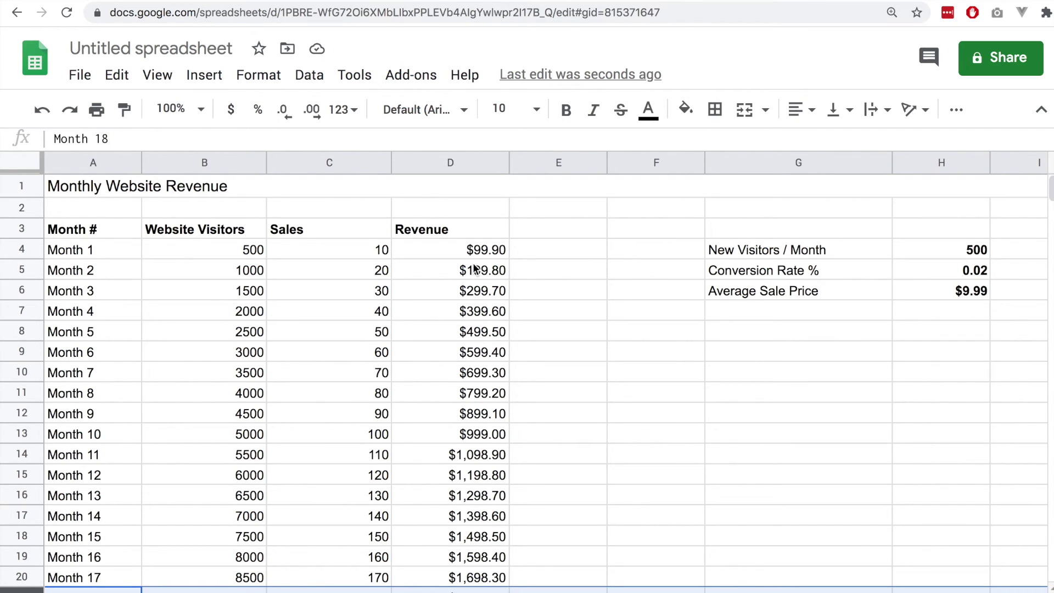
{"action": "left_click", "coordinate": [486, 252]}
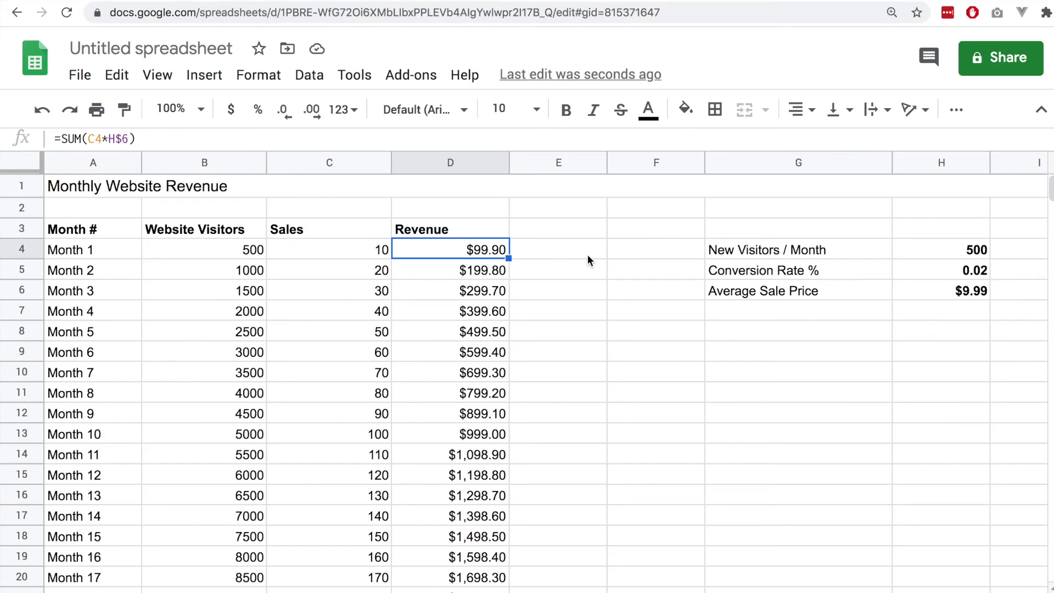
{"action": "left_click", "coordinate": [121, 139]}
{"action": "left_click_drag", "start_coordinate": [121, 139], "coordinate": [118, 141]}
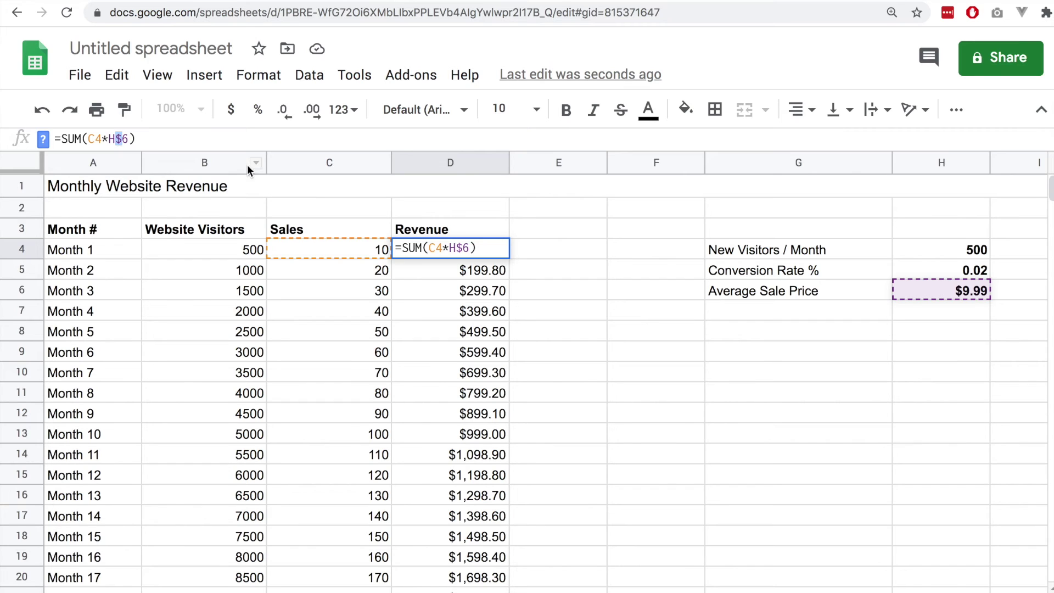
{"action": "left_click", "coordinate": [598, 249]}
{"action": "left_click", "coordinate": [505, 253]}
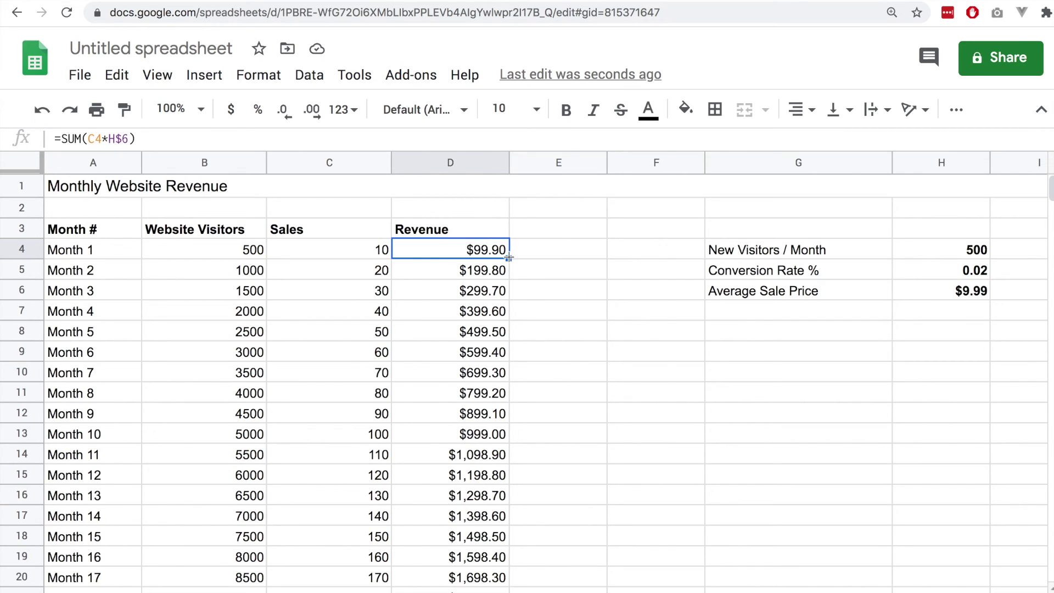
{"action": "left_click_drag", "start_coordinate": [508, 257], "coordinate": [549, 255]}
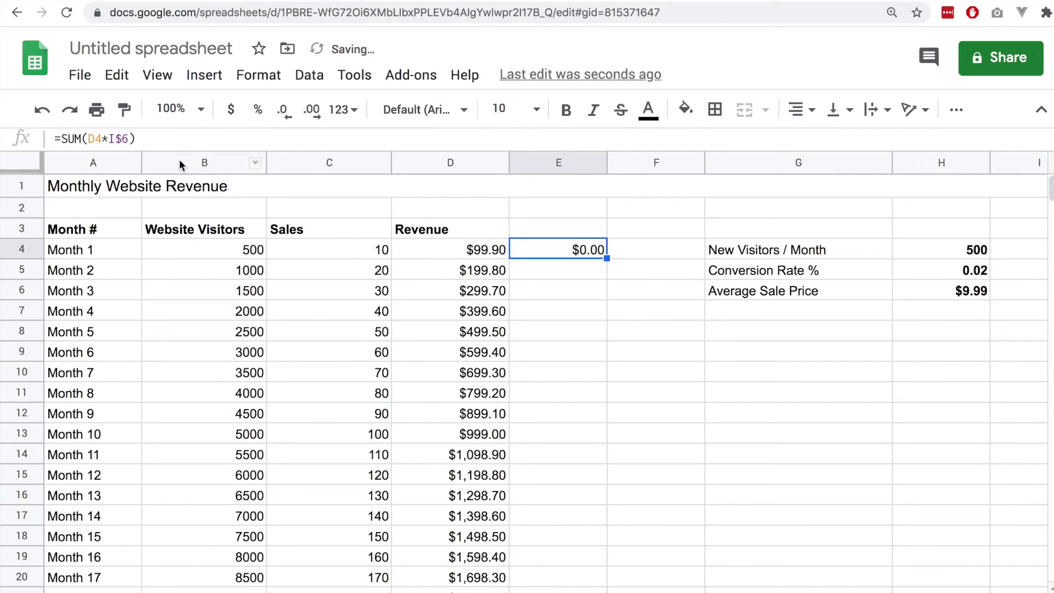
{"action": "left_click", "coordinate": [115, 139]}
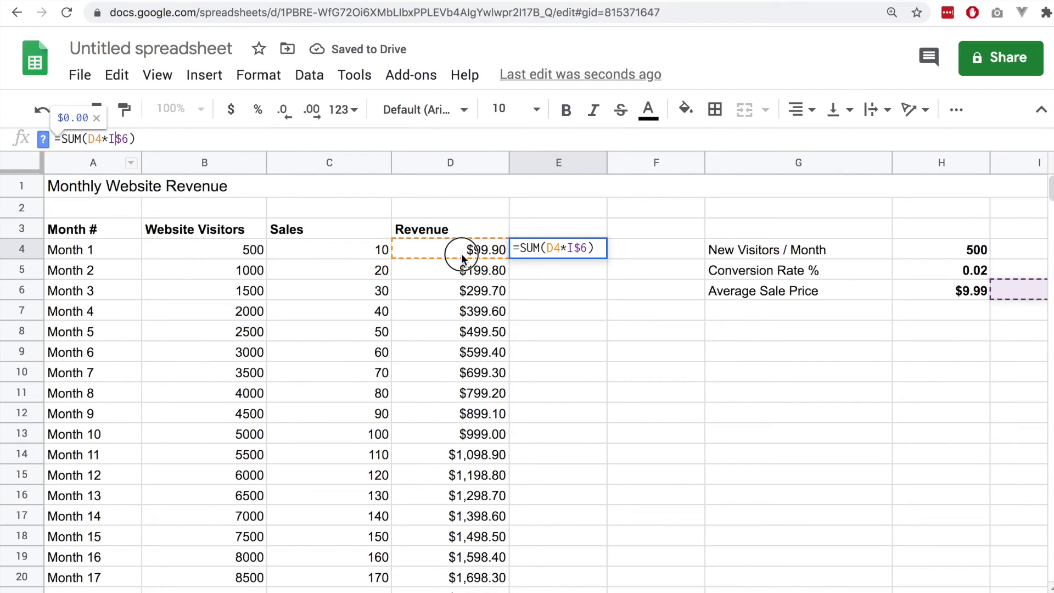
{"action": "left_click", "coordinate": [413, 250]}
{"action": "left_click", "coordinate": [122, 139]}
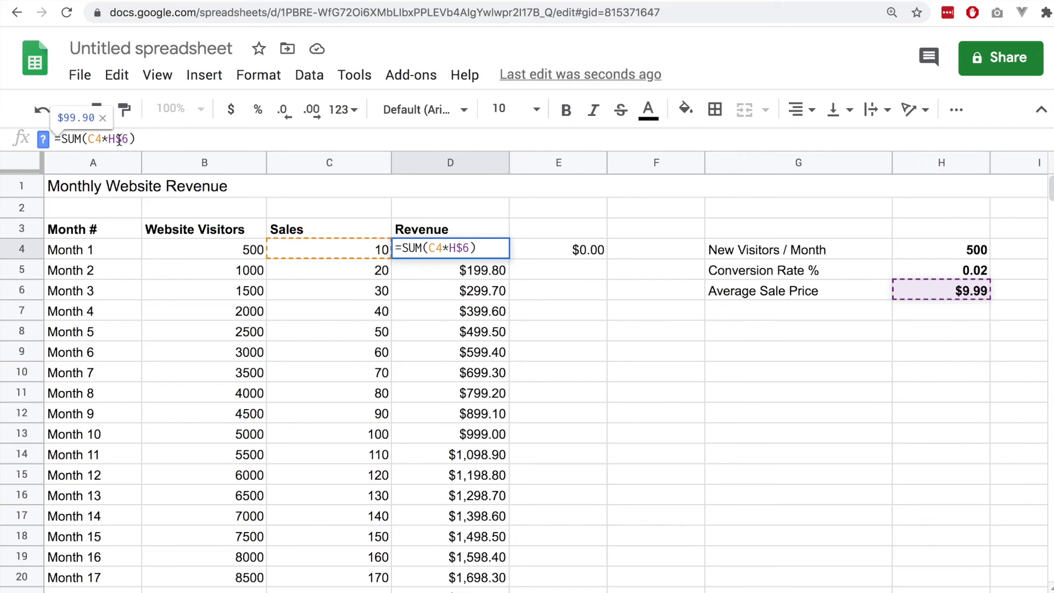
{"action": "left_click", "coordinate": [563, 246]}
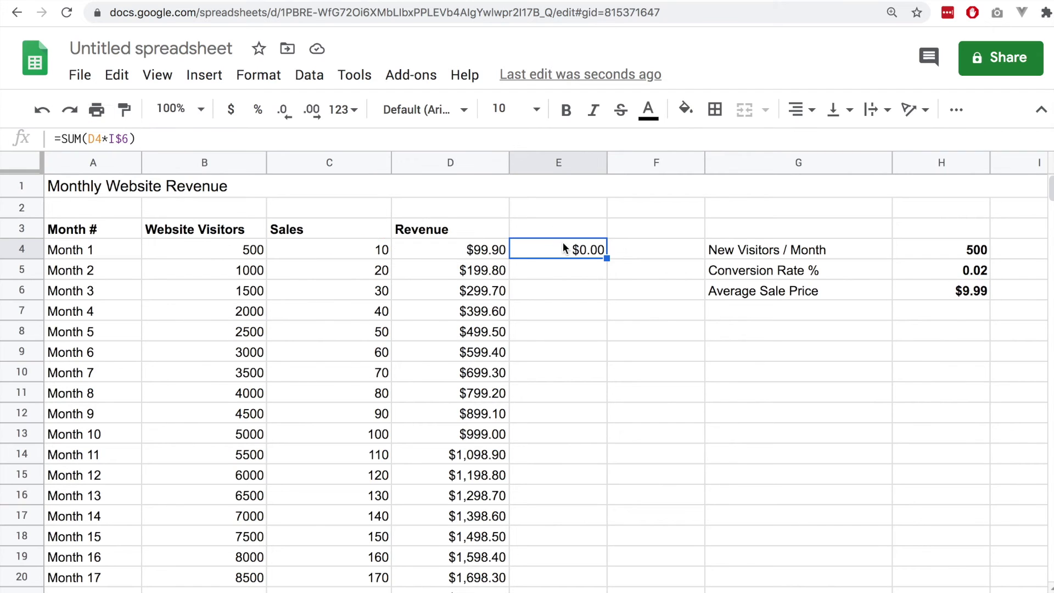
{"action": "left_click", "coordinate": [115, 139]}
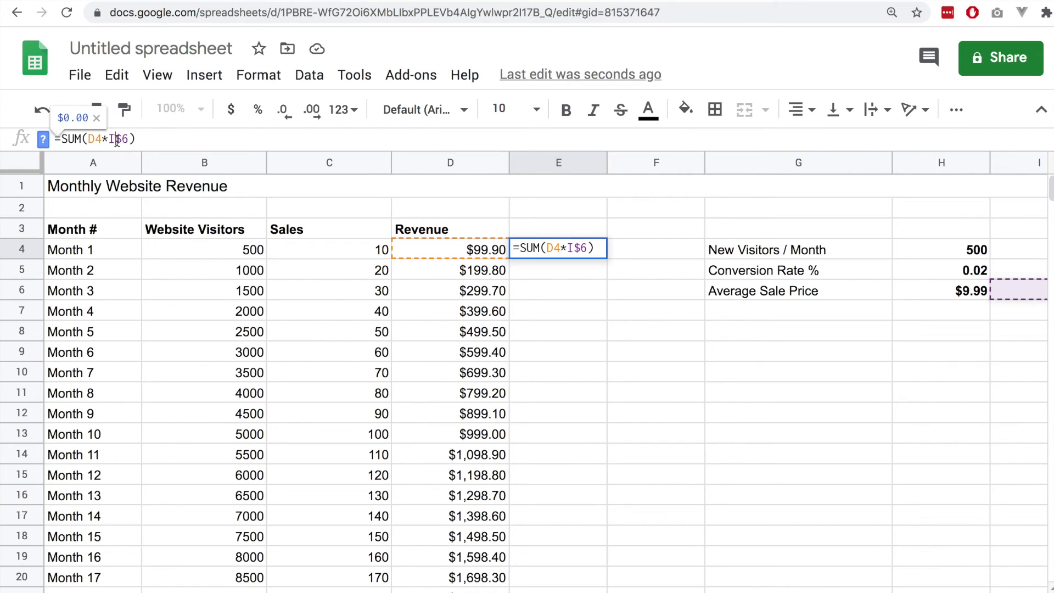
{"action": "left_click", "coordinate": [464, 250]}
{"action": "left_click", "coordinate": [565, 252]}
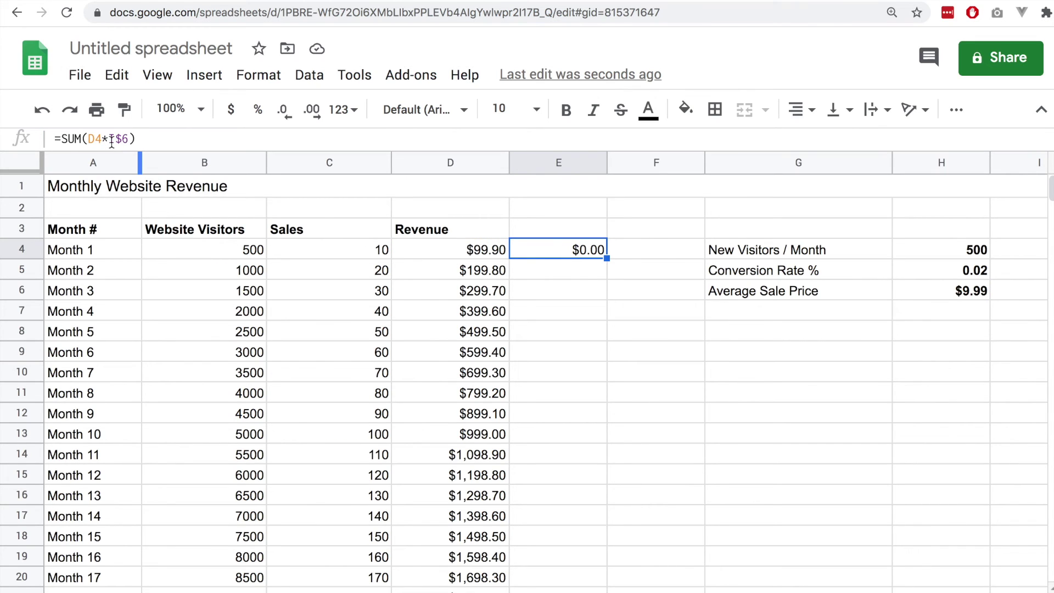
Clear the earlier test copy in E4 and change D4's formula to =SUM(C4*$H$6).
{"action": "key", "text": "Delete"}
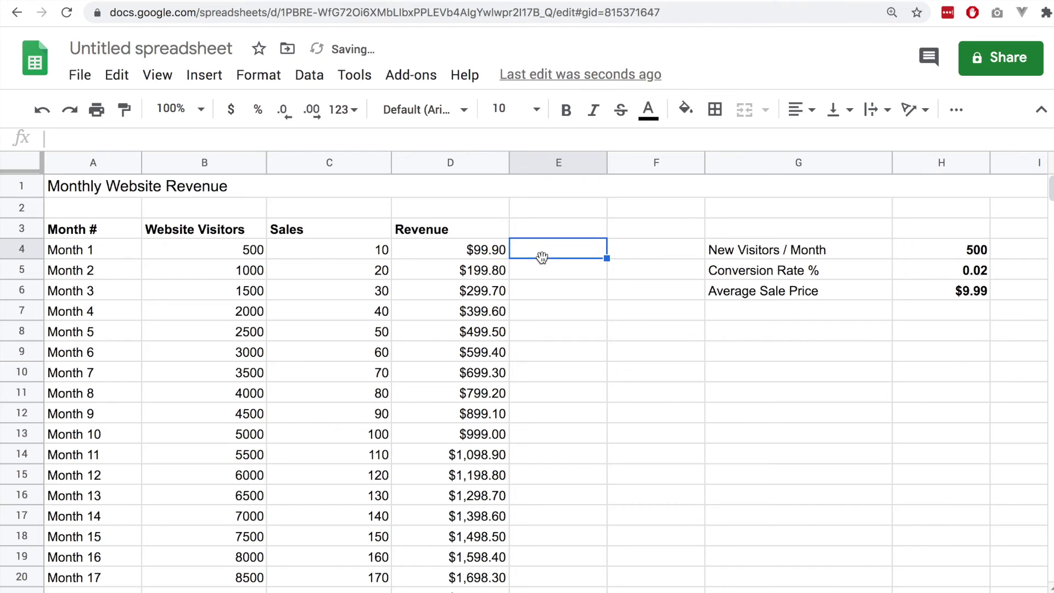
{"action": "left_click", "coordinate": [500, 254]}
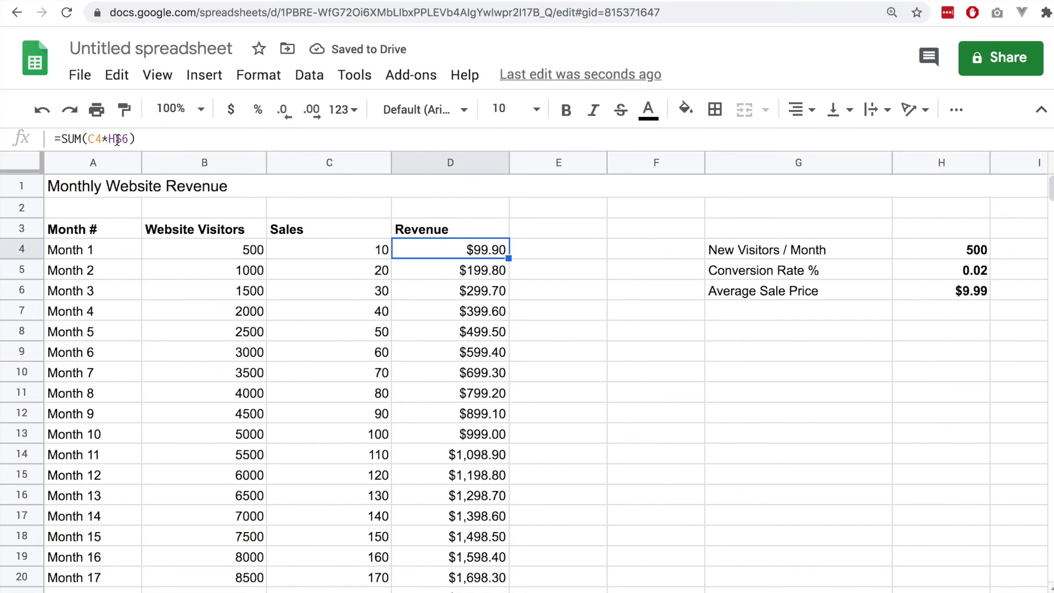
{"action": "left_click", "coordinate": [117, 140]}
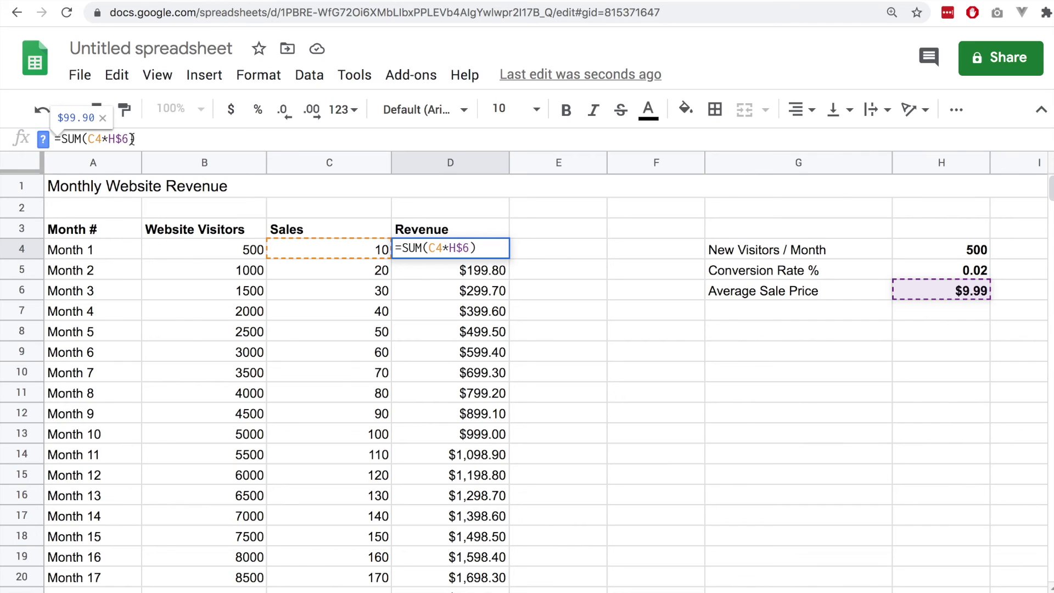
{"action": "left_click", "coordinate": [108, 138]}
{"action": "type", "text": "$"}
{"action": "key", "text": "Return"}
Fill D4's revenue formula into E4 and compare both formulas to confirm $H$6 stayed fixed.
{"action": "left_click", "coordinate": [451, 290]}
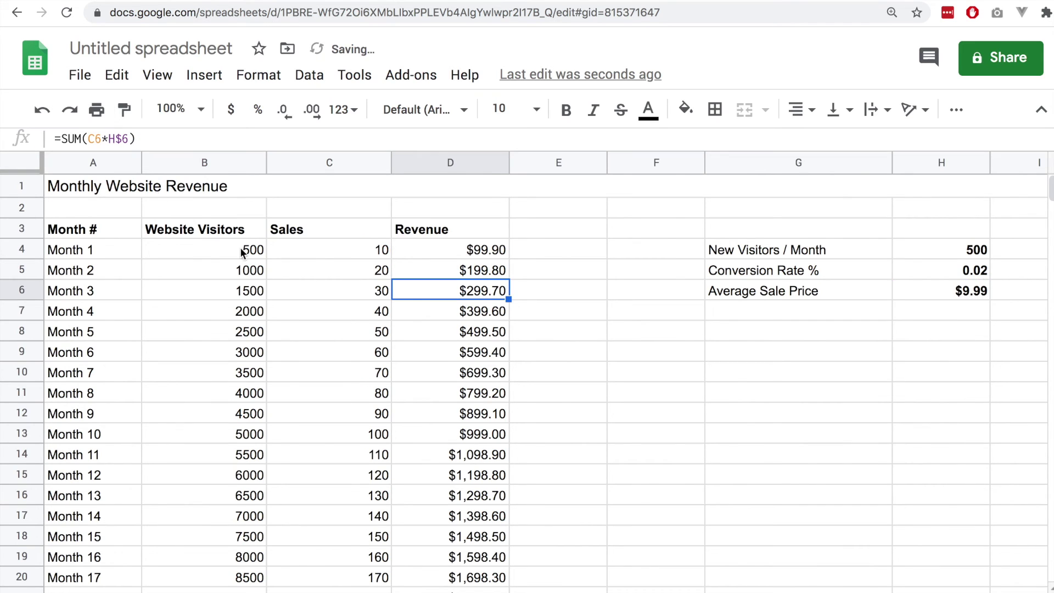
{"action": "left_click", "coordinate": [462, 246]}
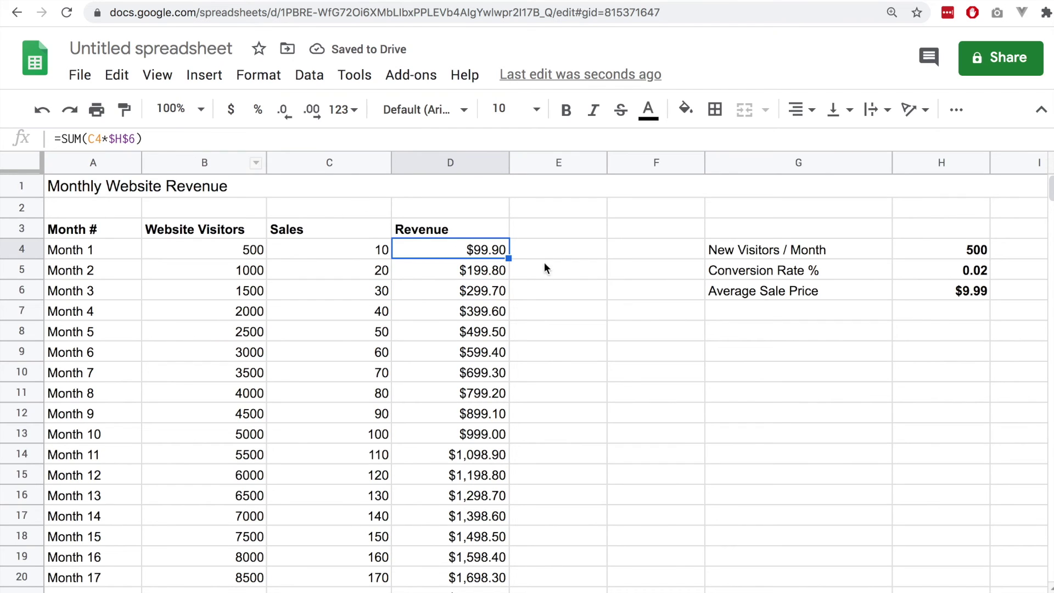
{"action": "left_click_drag", "start_coordinate": [511, 258], "coordinate": [549, 257]}
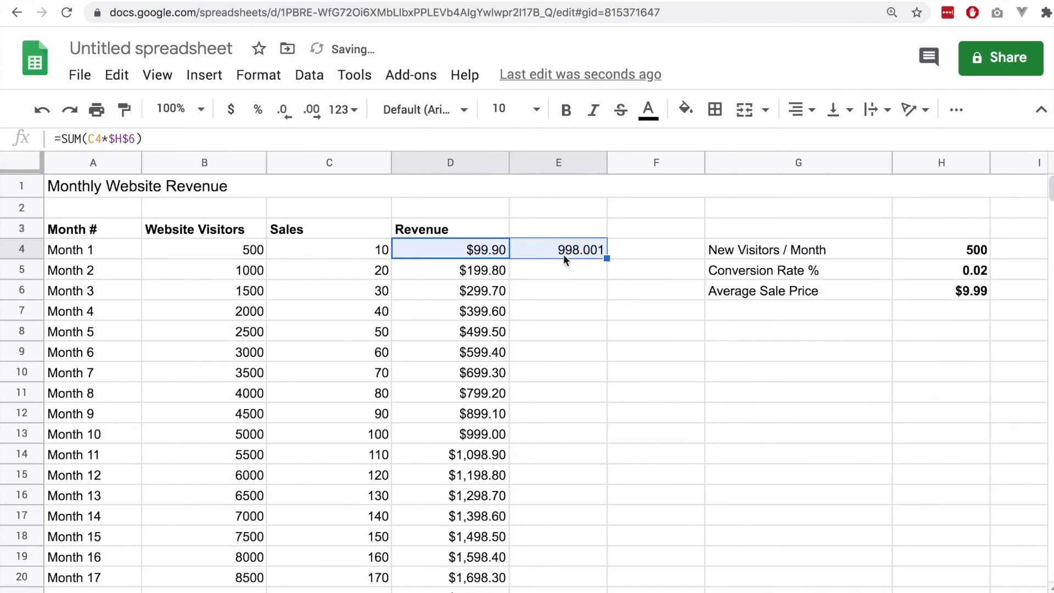
{"action": "left_click", "coordinate": [564, 254]}
{"action": "left_click", "coordinate": [133, 139]}
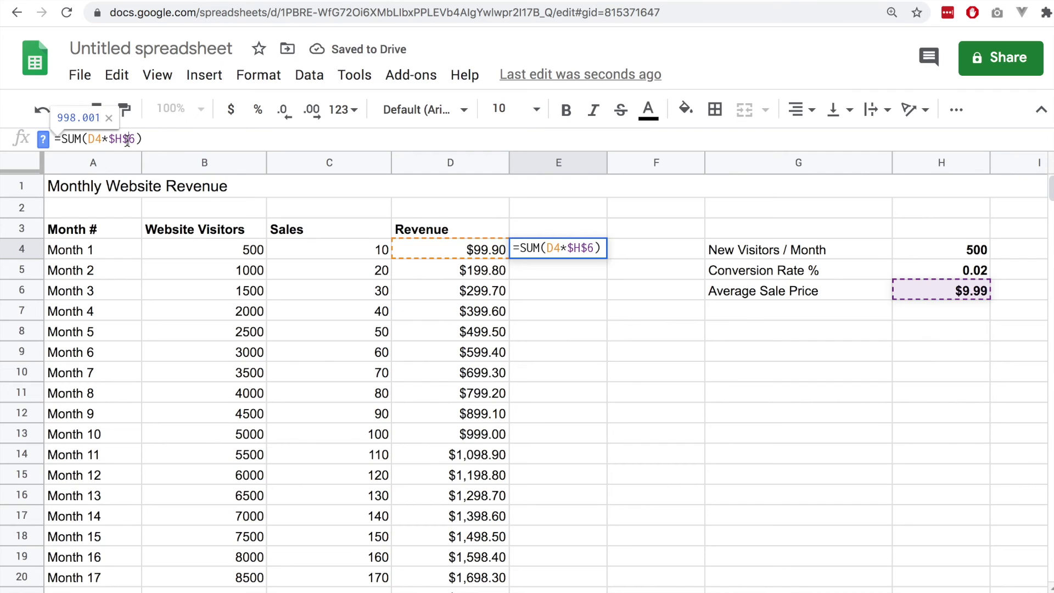
{"action": "left_click", "coordinate": [449, 250]}
{"action": "left_click", "coordinate": [133, 137]}
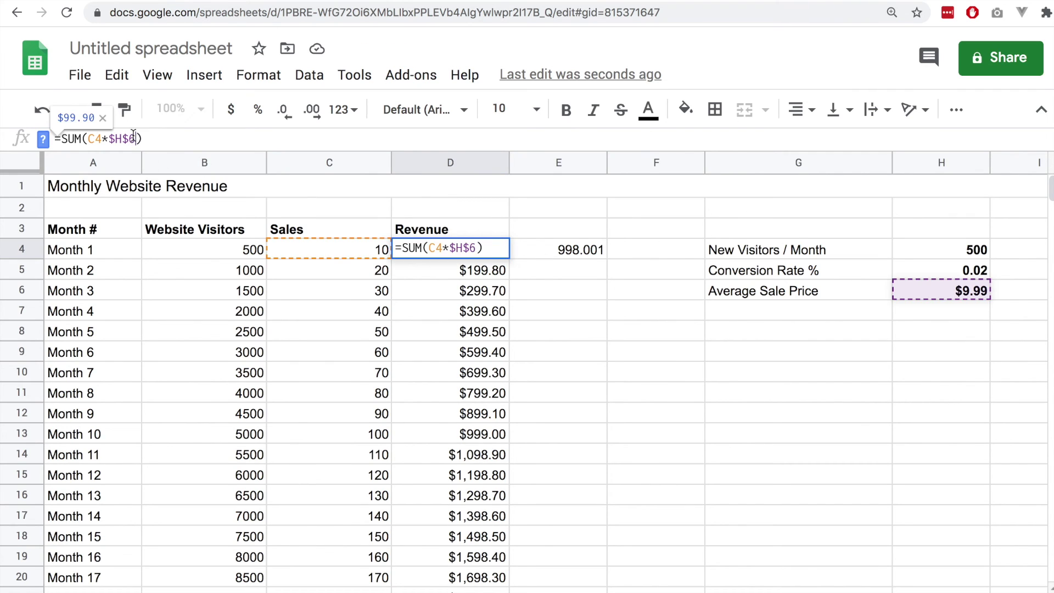
Review E4's references once more, then delete the E4 test copy and return to D4.
{"action": "left_click", "coordinate": [556, 248]}
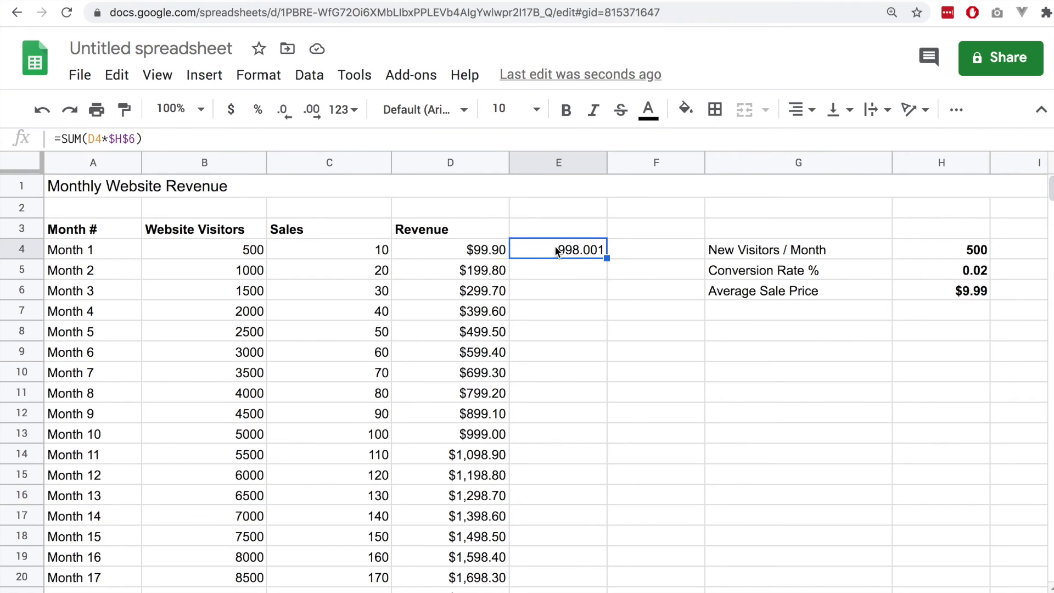
{"action": "left_click", "coordinate": [97, 139]}
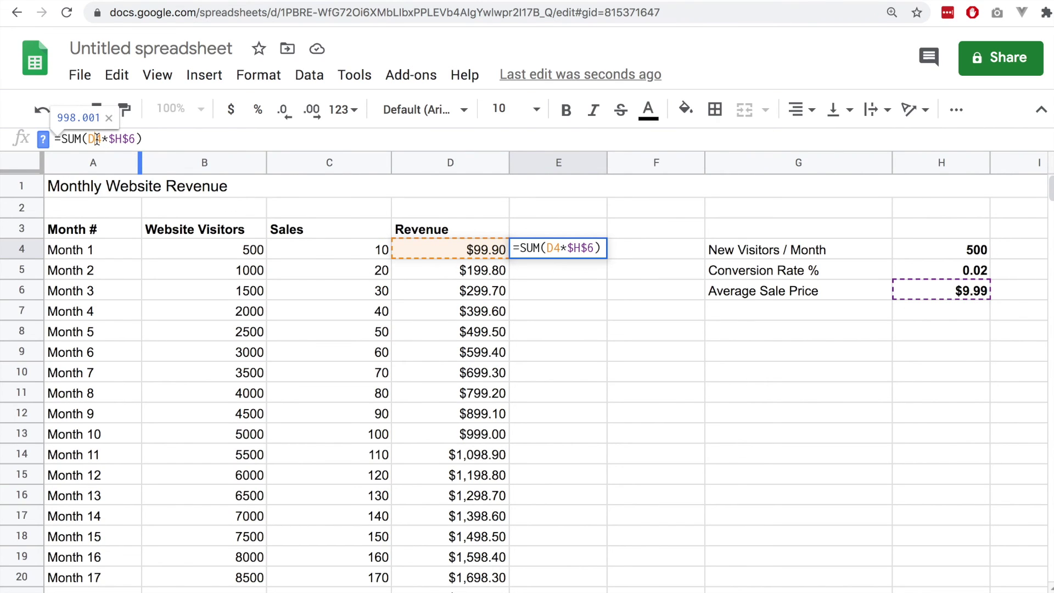
{"action": "left_click", "coordinate": [630, 290]}
{"action": "left_click", "coordinate": [561, 246]}
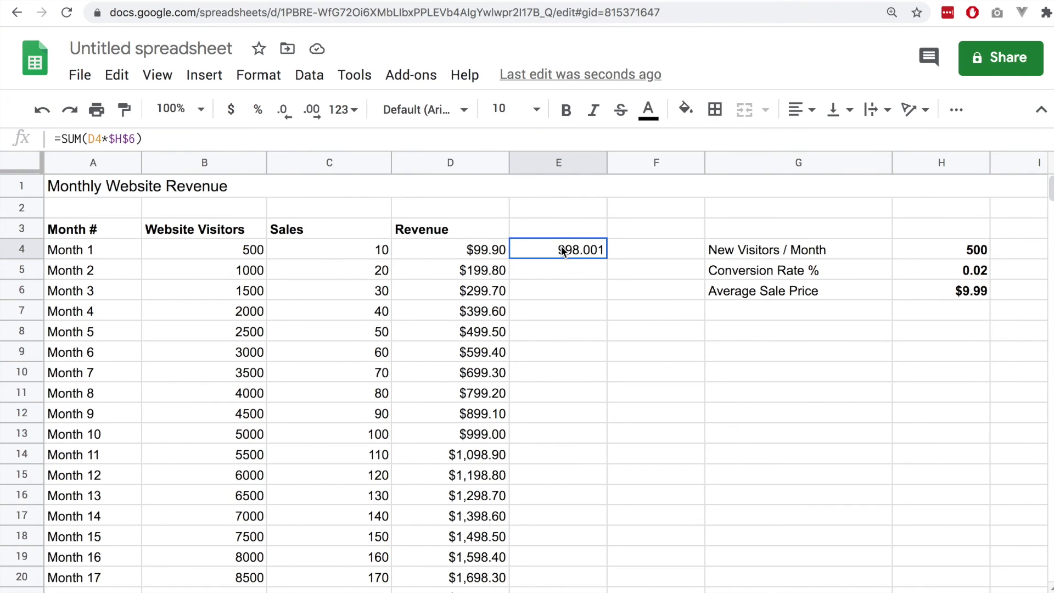
{"action": "key", "text": "Delete"}
{"action": "left_click", "coordinate": [478, 245]}
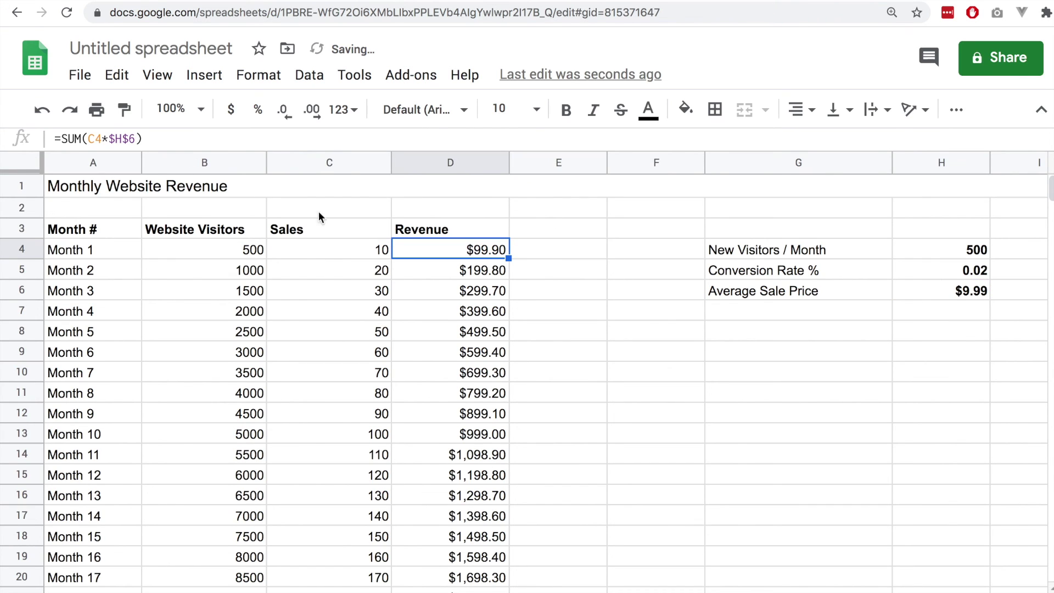
Add $ before C so D4 reads =SUM($C4*$H$6), then fill it into E4 to test.
{"action": "left_click", "coordinate": [87, 138]}
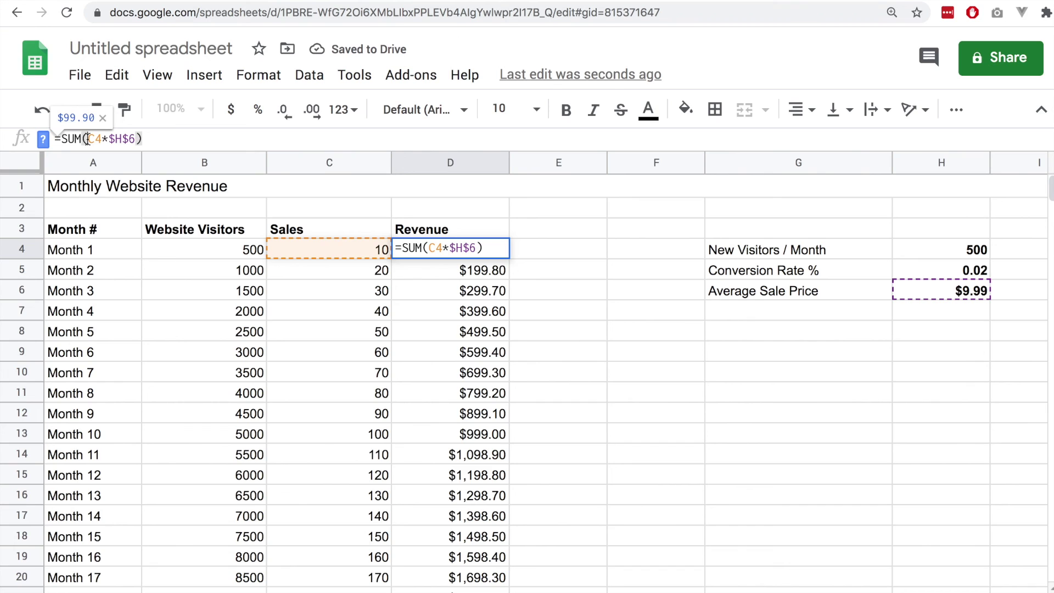
{"action": "type", "text": "$"}
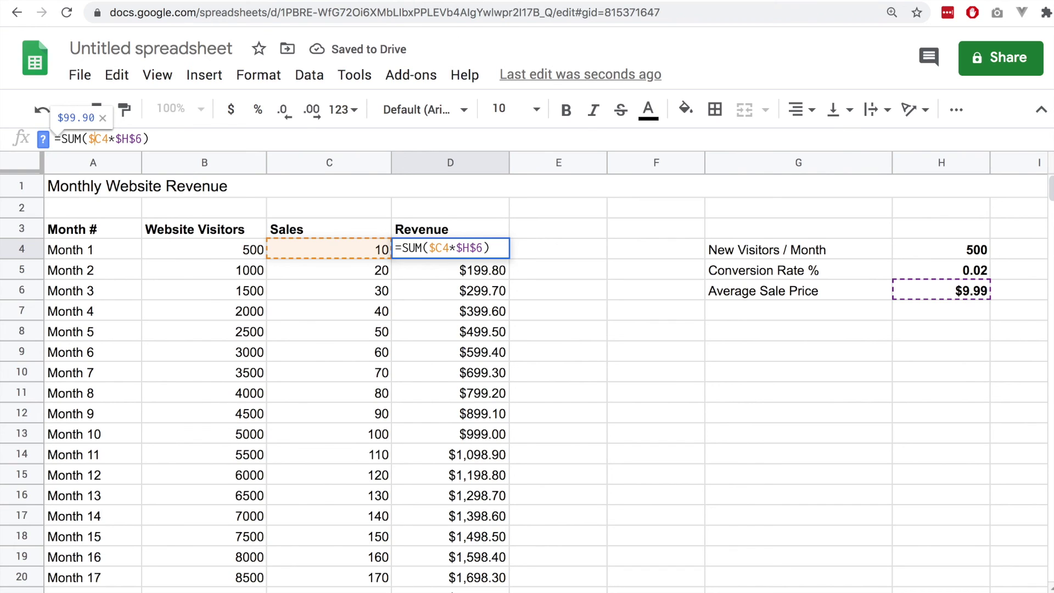
{"action": "key", "text": "Return"}
{"action": "key", "text": "Down"}
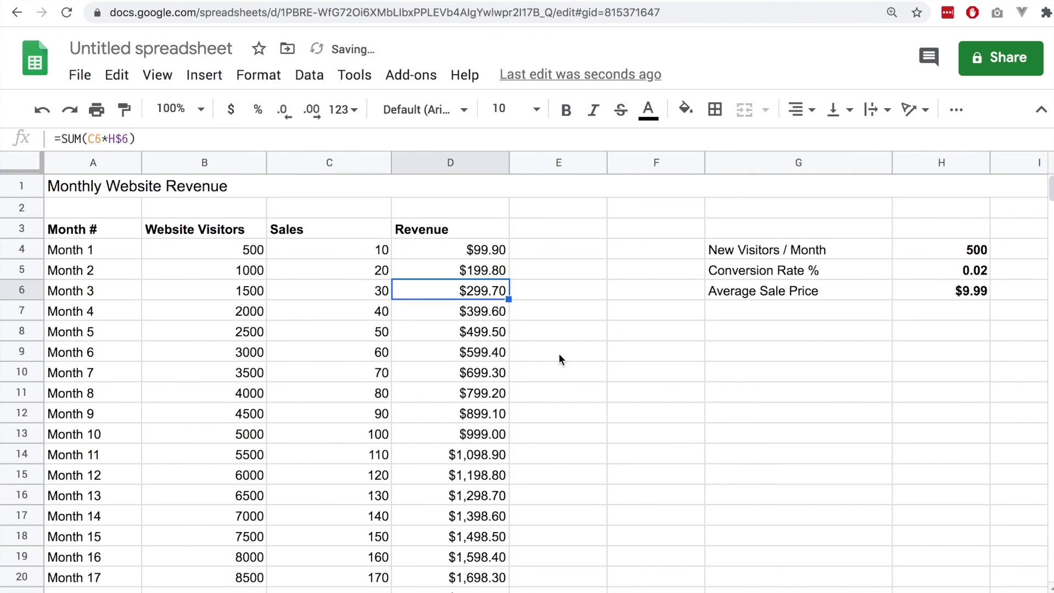
{"action": "left_click", "coordinate": [492, 255]}
{"action": "left_click_drag", "start_coordinate": [509, 258], "coordinate": [555, 257]}
{"action": "key", "text": "Return"}
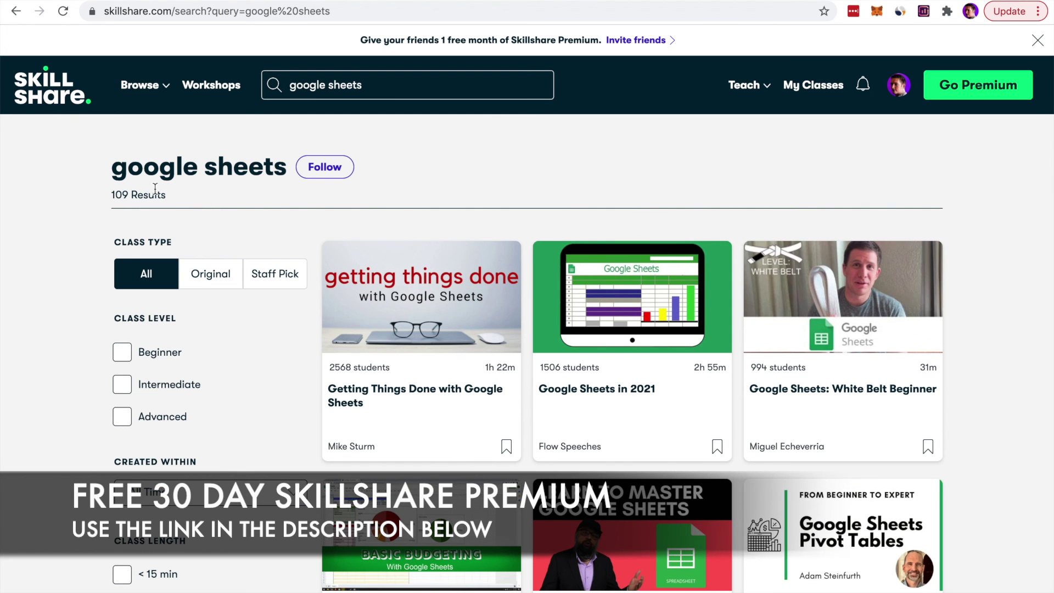
{"action": "left_click_drag", "start_coordinate": [142, 168], "coordinate": [270, 165]}
{"action": "left_click", "coordinate": [252, 188]}
{"action": "triple_click", "coordinate": [123, 195]}
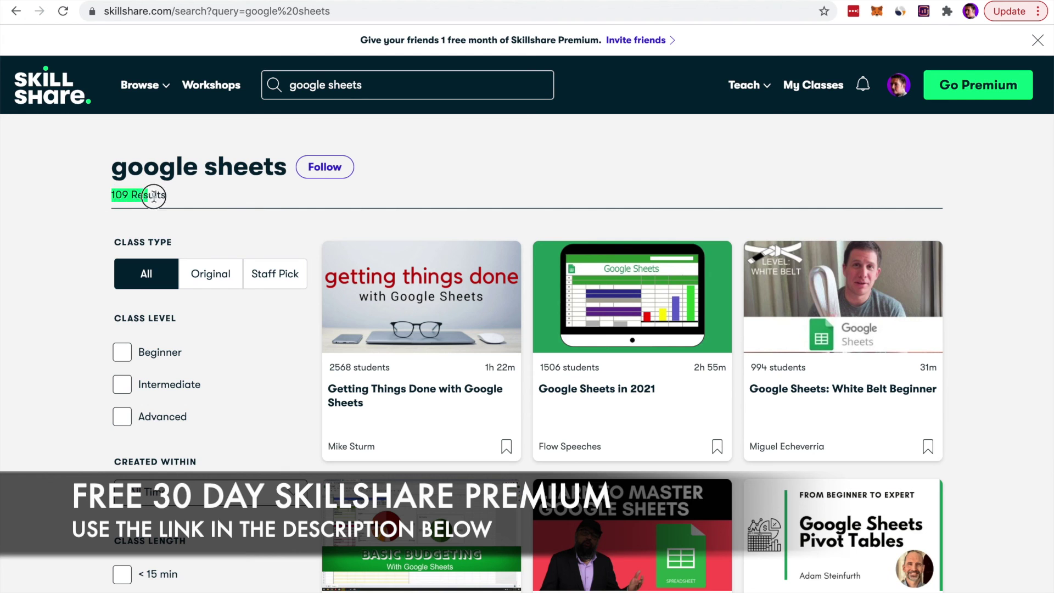
{"action": "left_click", "coordinate": [241, 202]}
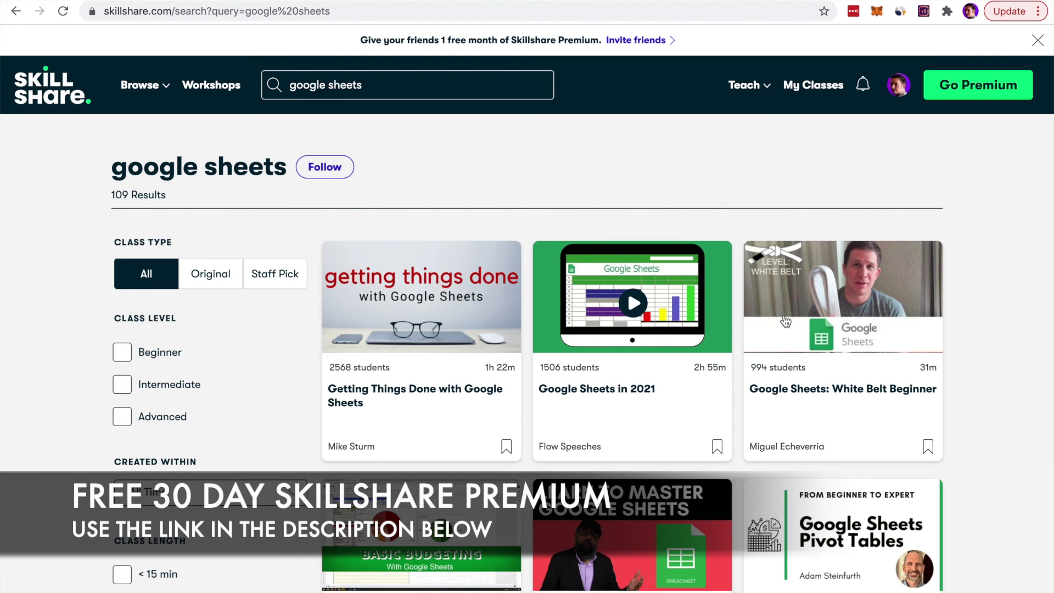
{"action": "scroll", "coordinate": [1009, 420], "scroll_direction": "down", "scroll_amount": 2}
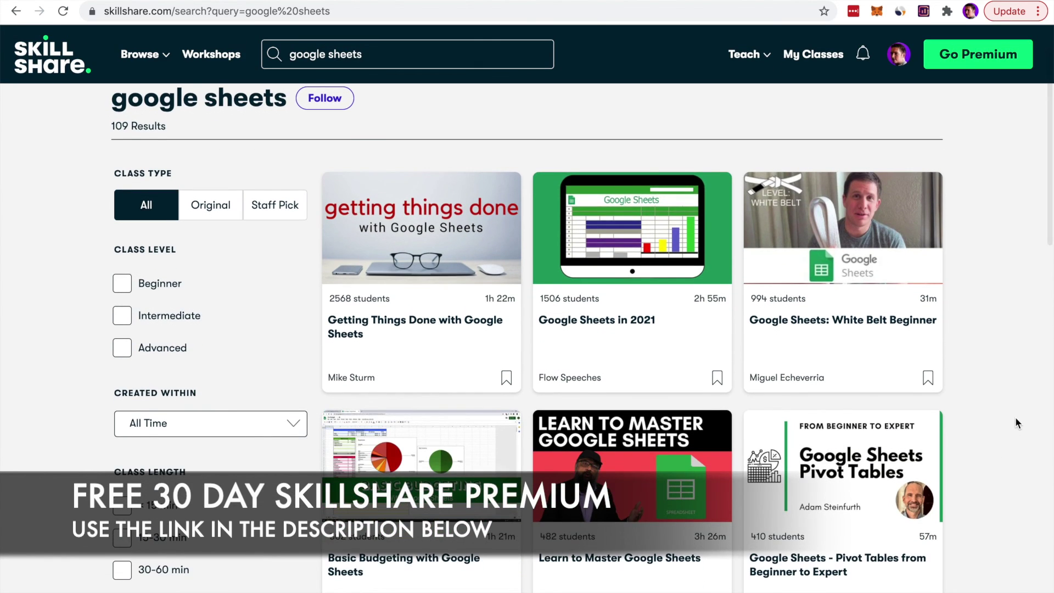
{"action": "scroll", "coordinate": [1016, 417], "scroll_direction": "down", "scroll_amount": 2}
{"action": "scroll", "coordinate": [1015, 417], "scroll_direction": "up", "scroll_amount": 3}
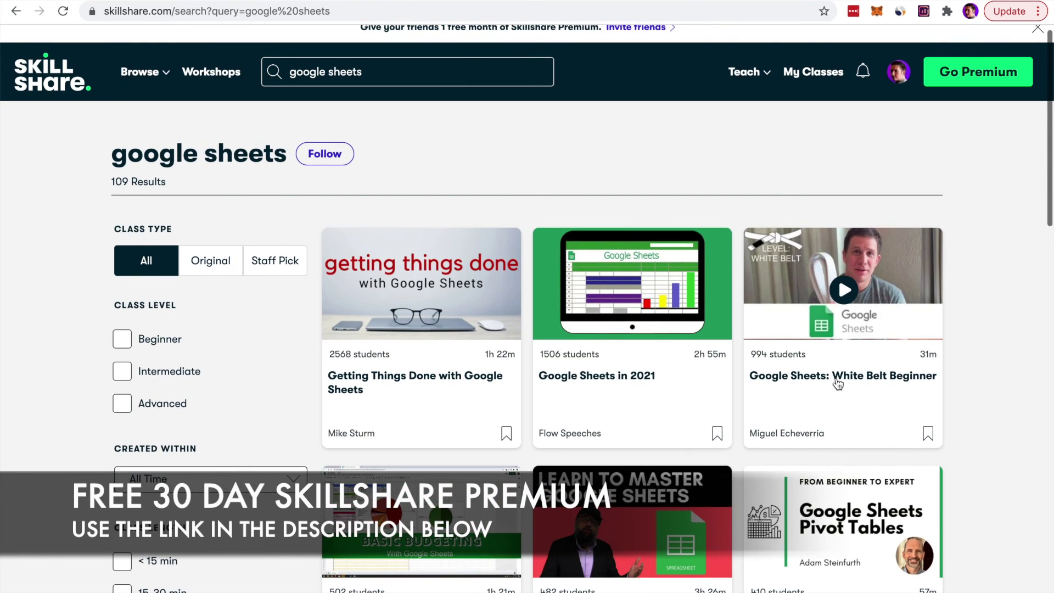